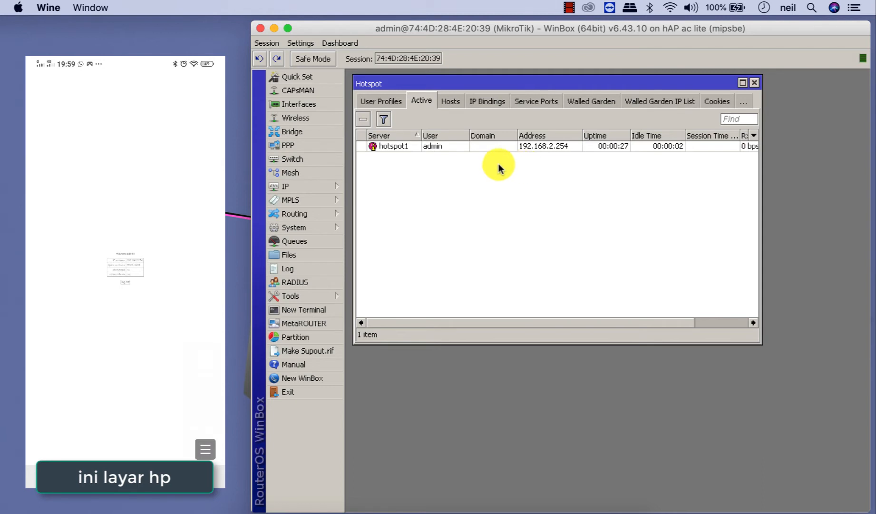
- Confirm that IP Bindings and Active are empty, then list the host at 192.168.2.254
left_click(494, 105)
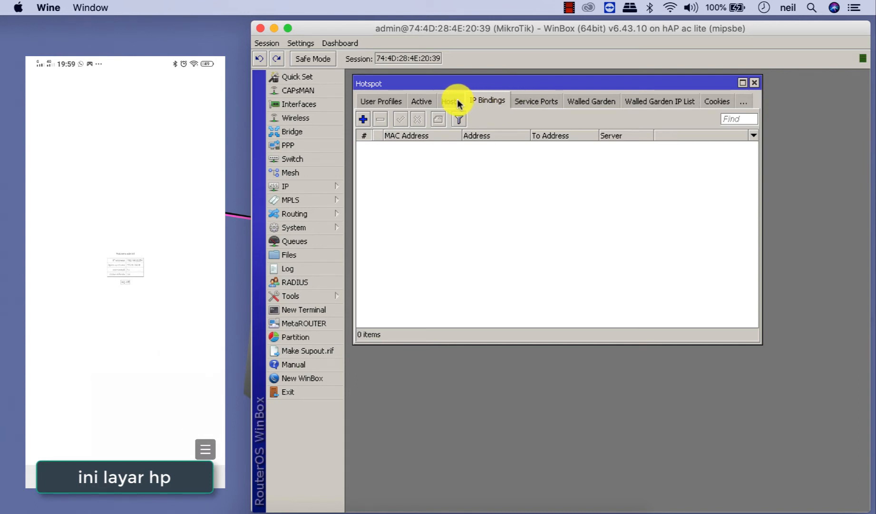
left_click(421, 101)
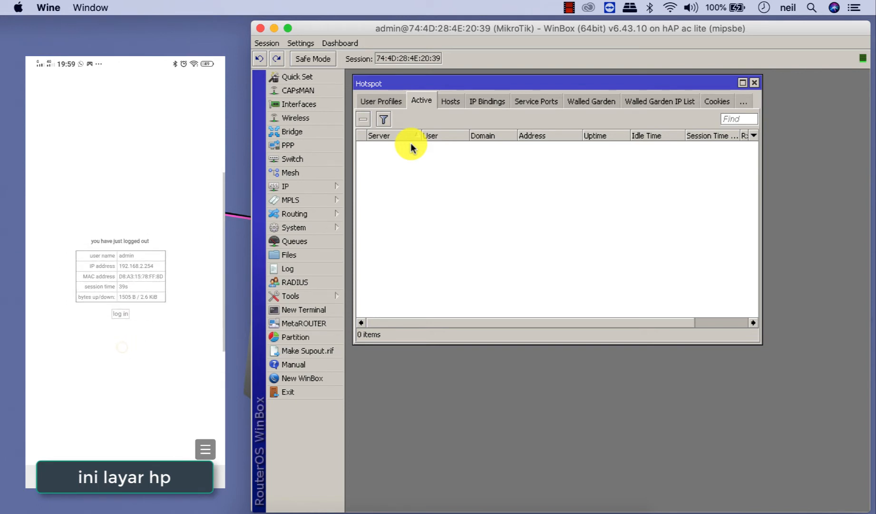
left_click(455, 99)
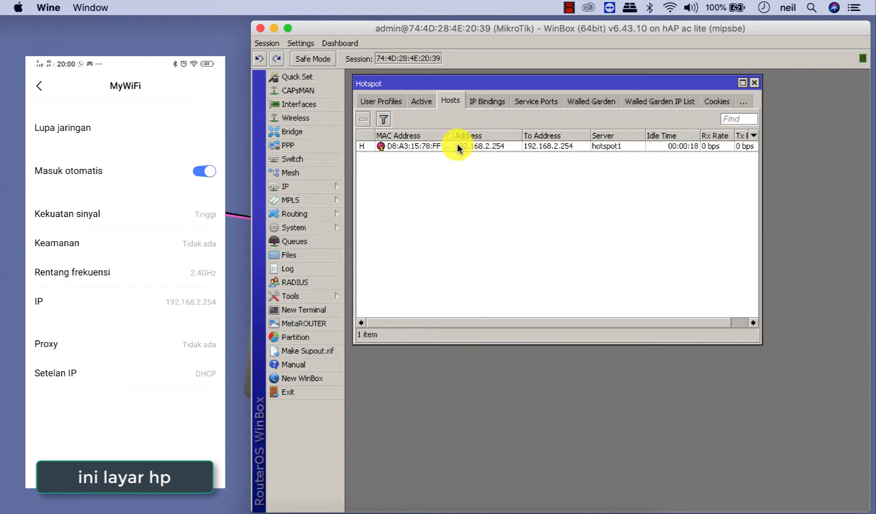
- Start a Make Binding for the phone's host entry at 192.168.2.254
left_click(432, 146)
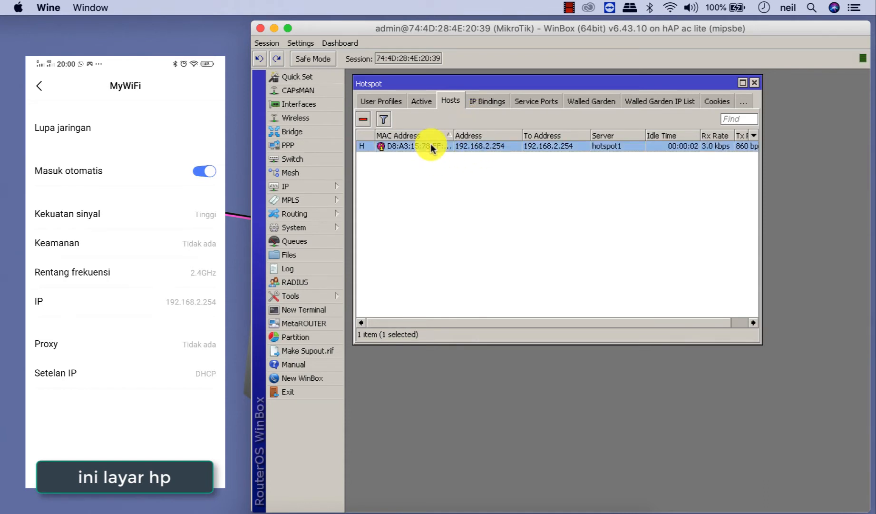
right_click(431, 146)
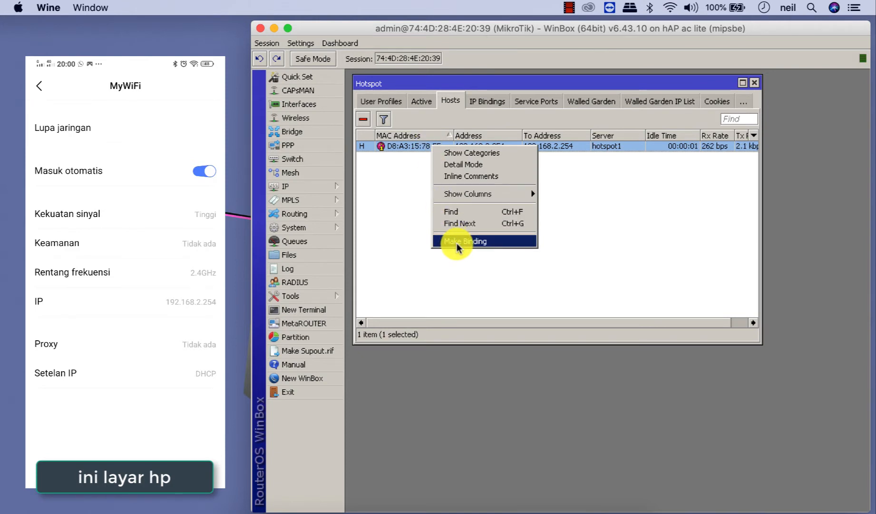
left_click(457, 241)
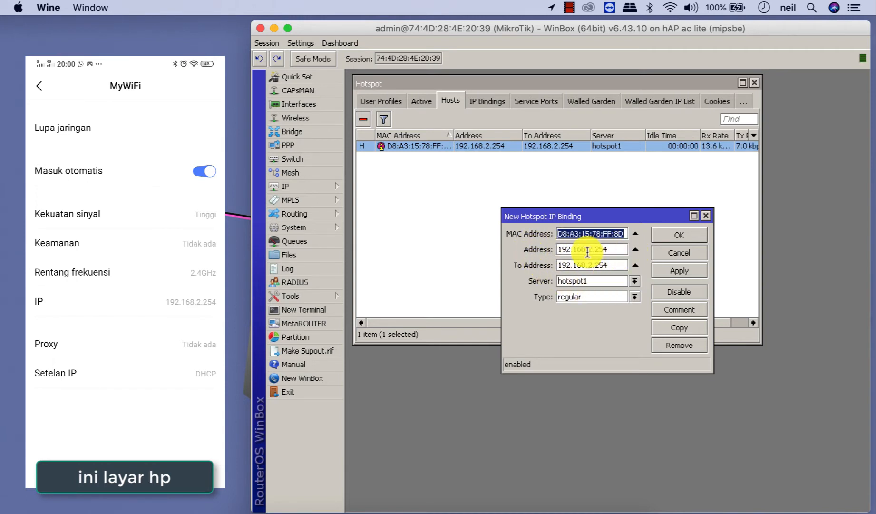
- Unset Address and To Address, and set Server to all and Type to bypassed
left_click(635, 249)
left_click(635, 264)
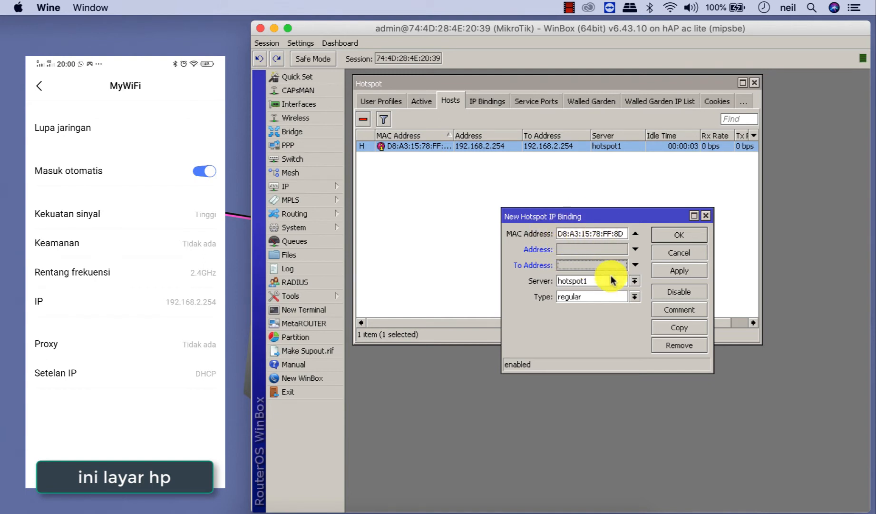
left_click(634, 284)
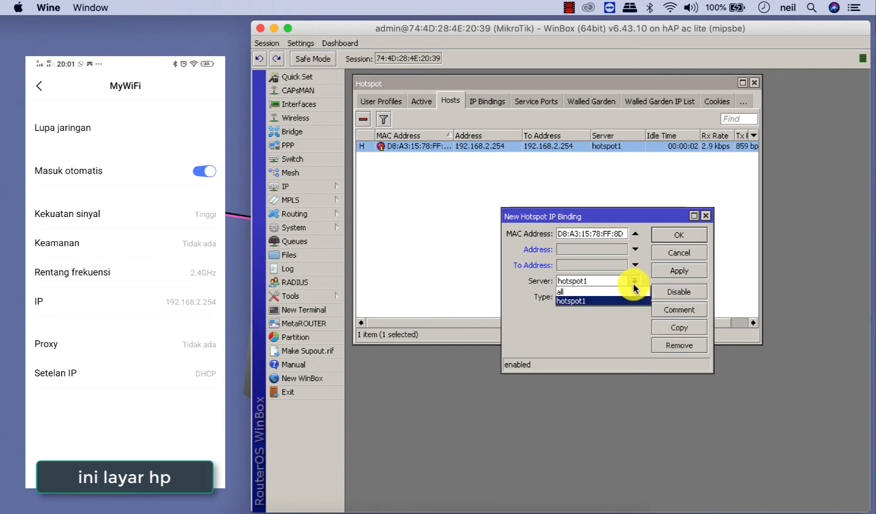
left_click(605, 291)
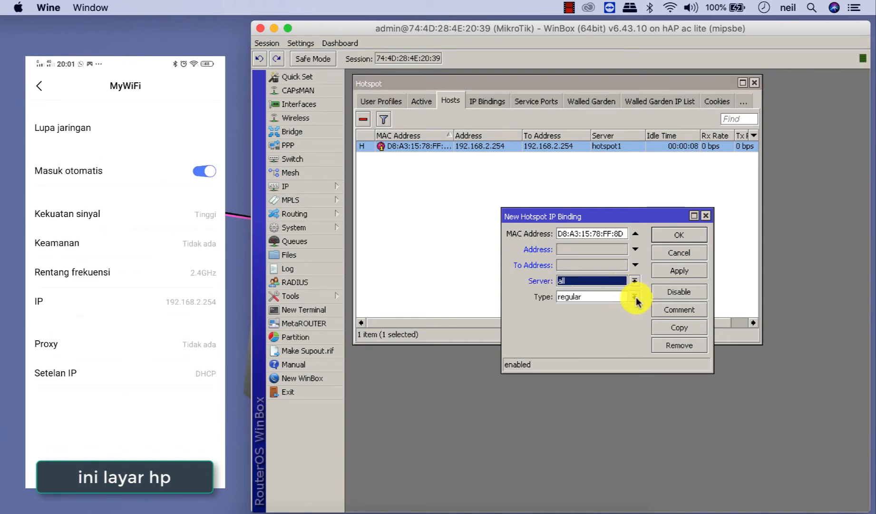
left_click(635, 296)
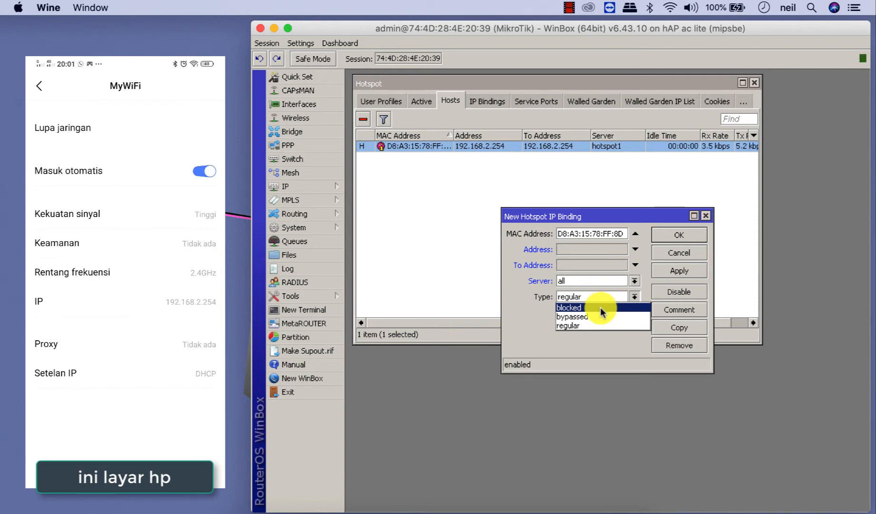
left_click(600, 316)
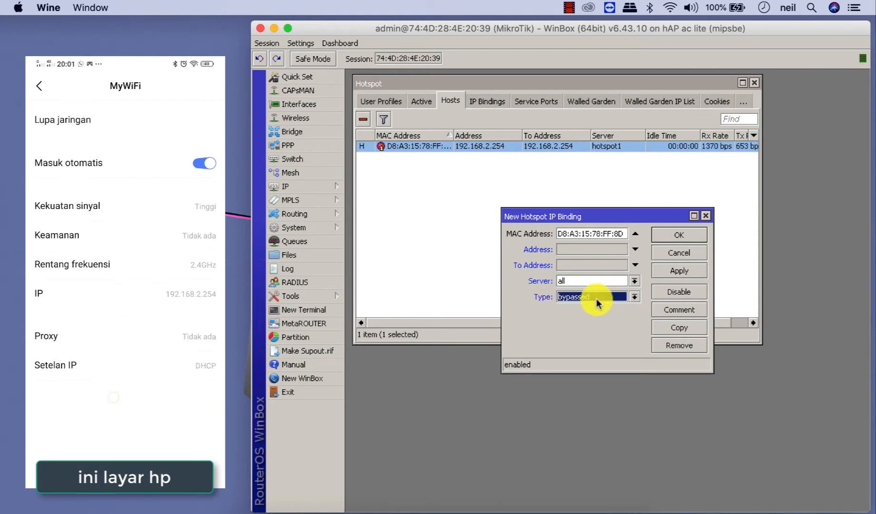
- Comment the binding 'my hp' and save it
left_click(667, 310)
type("my ")
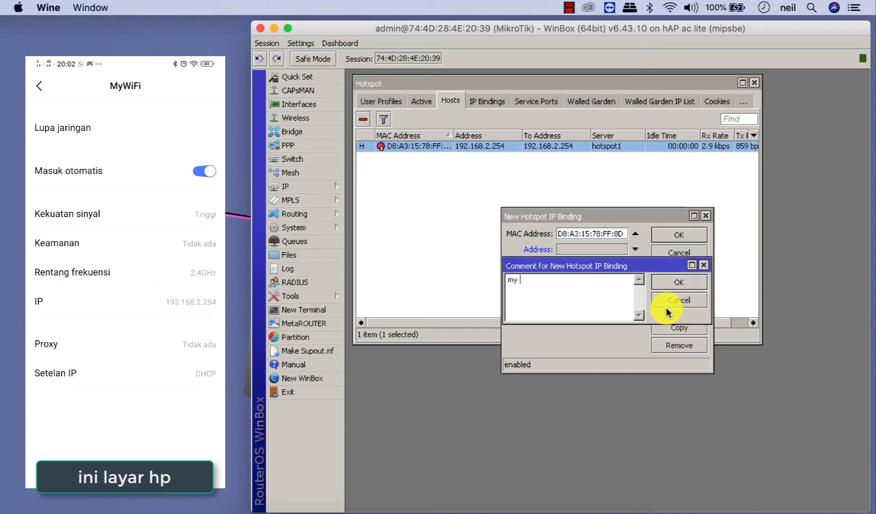
type("hp")
left_click(673, 281)
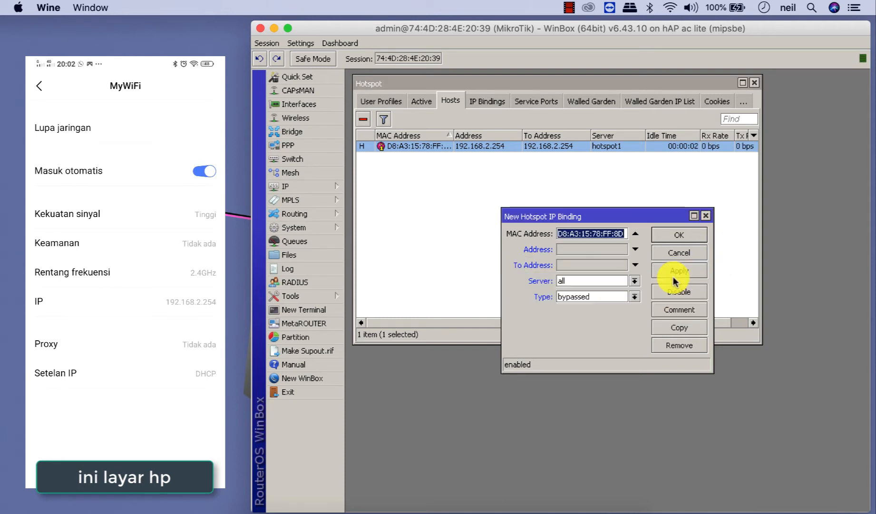
left_click(696, 234)
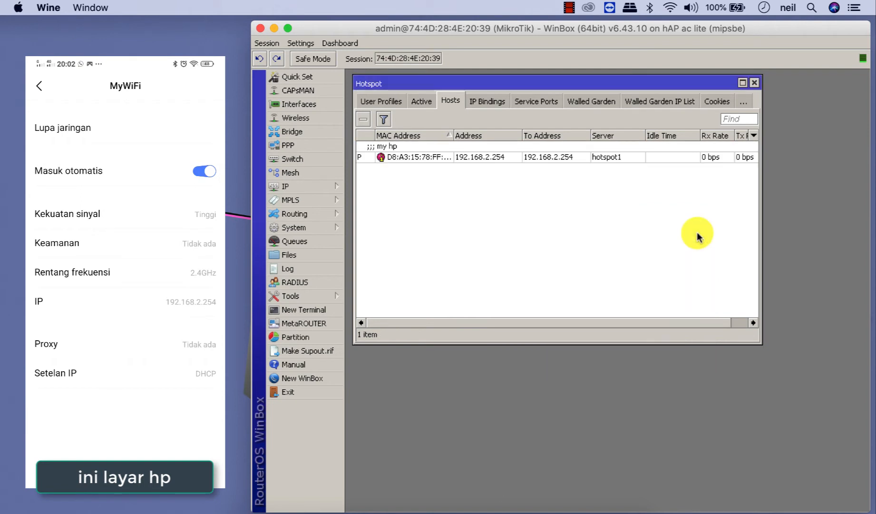
- Inspect the bypassed 'my hp' binding in IP Bindings and close it unchanged
left_click(487, 100)
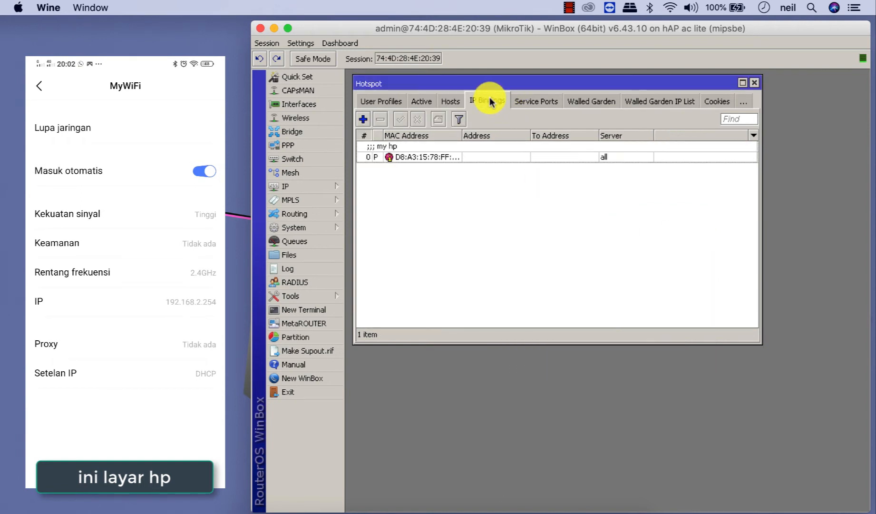
double_click(398, 158)
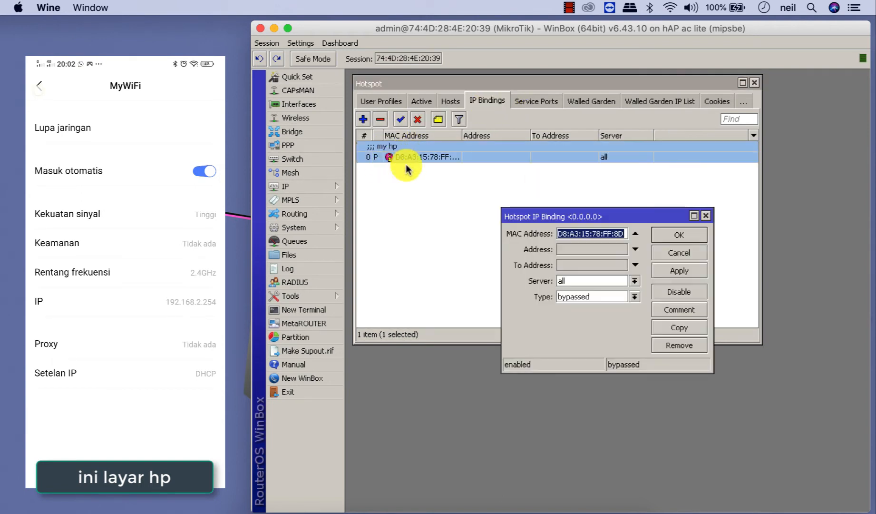
left_click(678, 255)
left_click(535, 240)
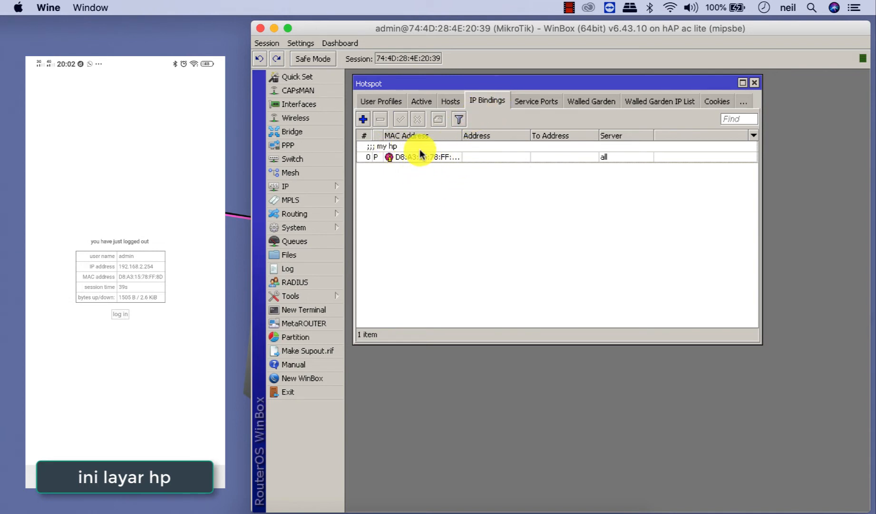
- View the Active list to confirm no hotspot sessions remain
left_click(424, 100)
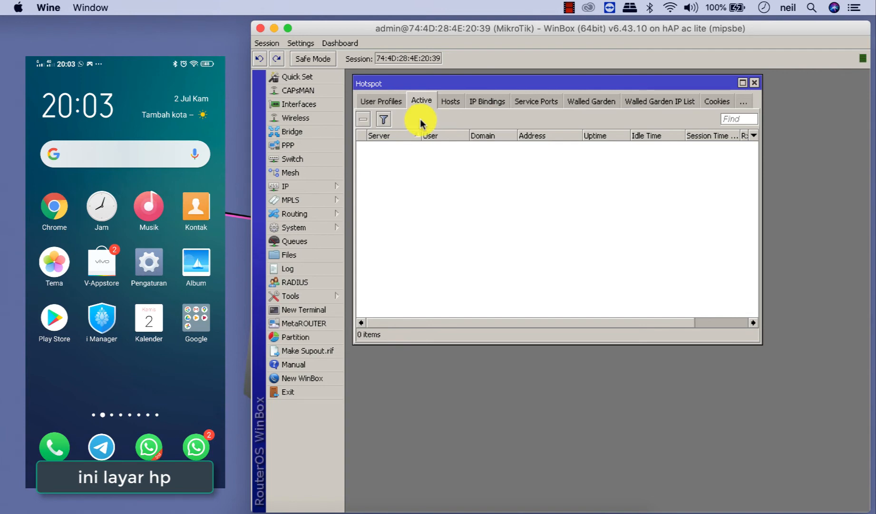
- Open the hsprof1 server profile and tick MAC under Login By, alongside HTTP CHAP
left_click(388, 102)
left_click(370, 103)
left_click(369, 103)
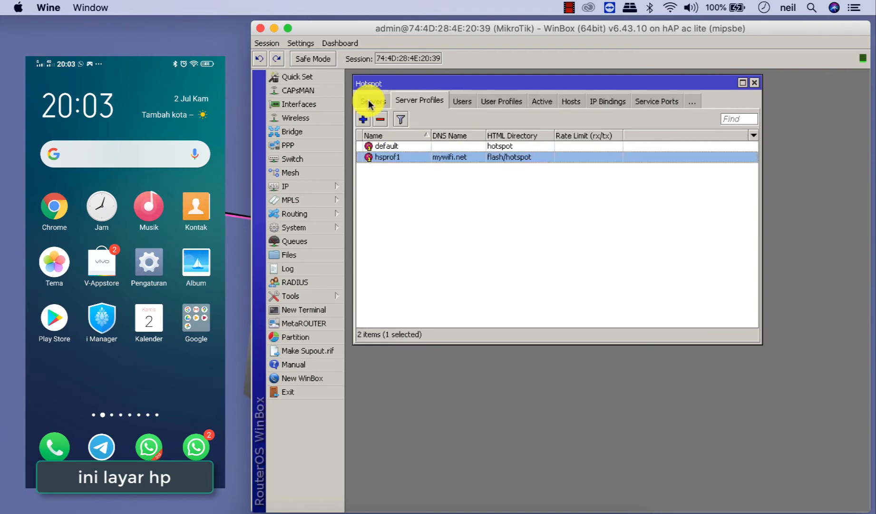
left_click(369, 104)
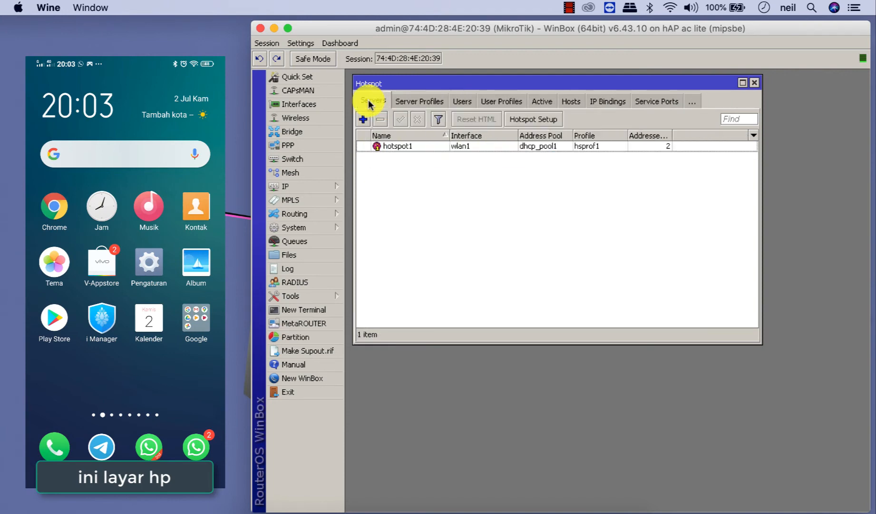
left_click(422, 100)
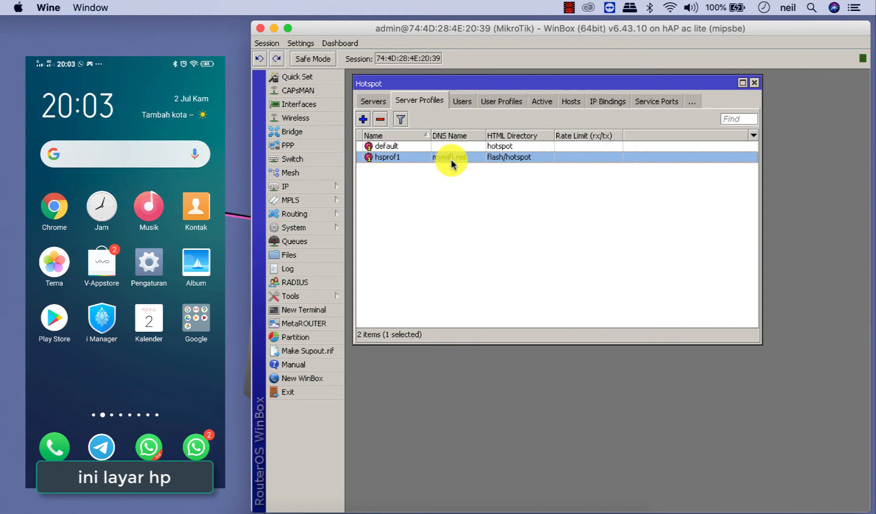
double_click(451, 159)
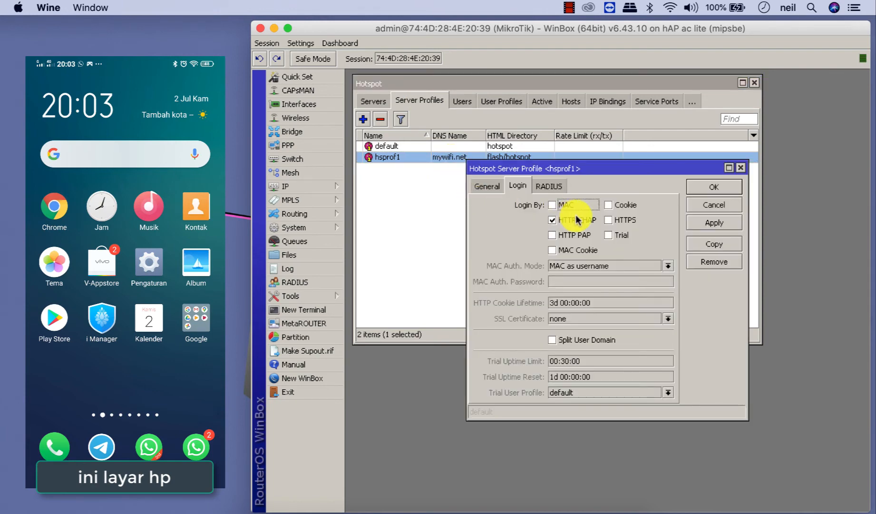
left_click(552, 204)
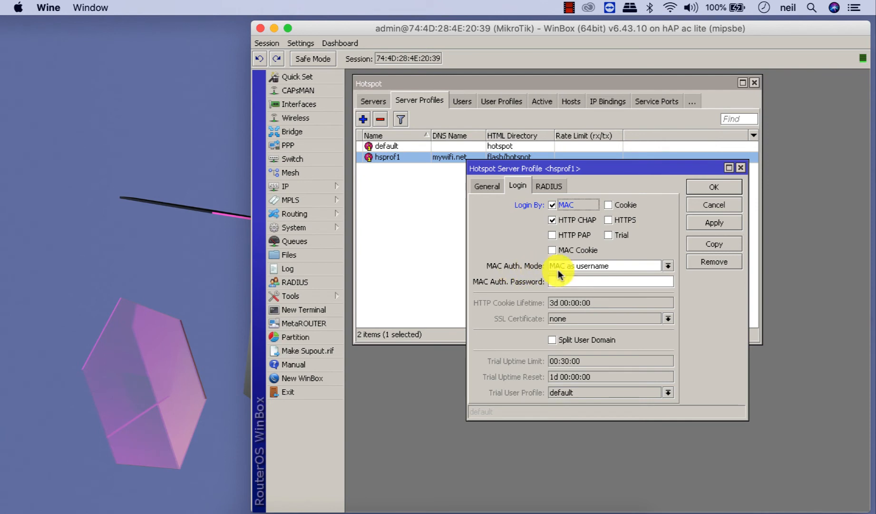
- Set hsprof1's MAC auth mode to MAC as username, enter a MAC auth password, and save
left_click(581, 267)
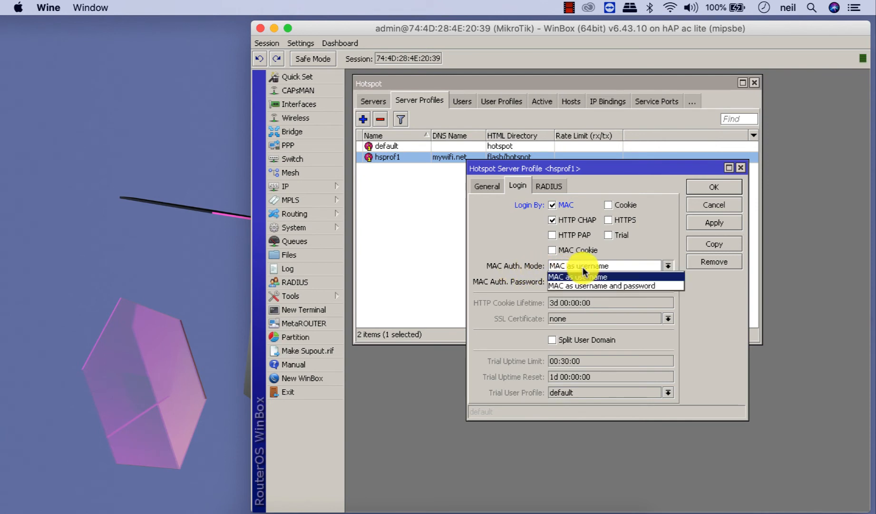
left_click(614, 276)
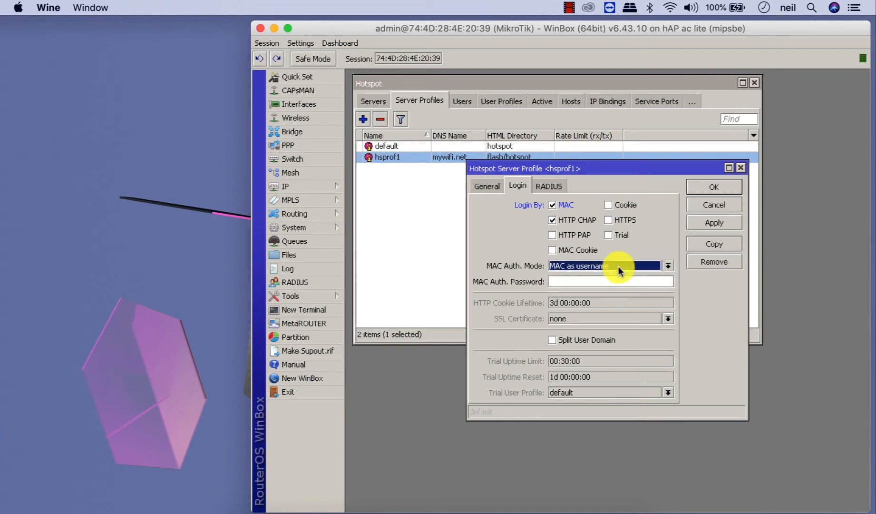
left_click(585, 283)
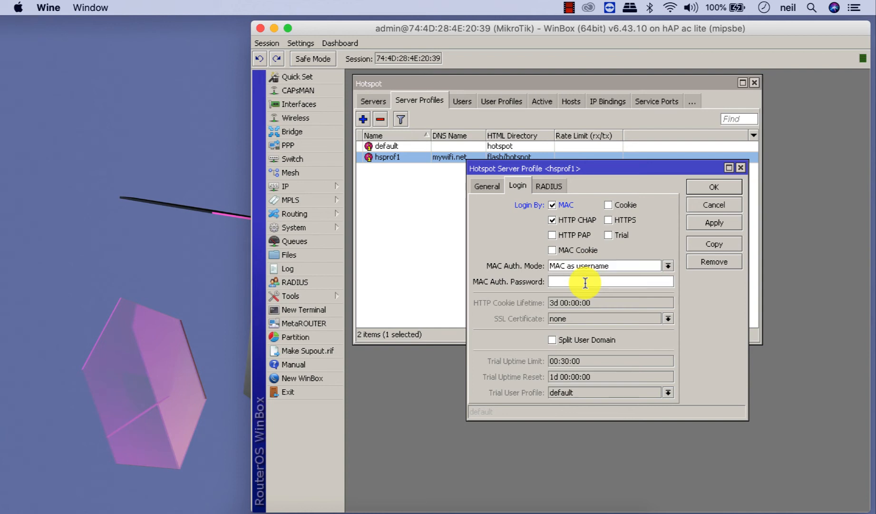
type("1234")
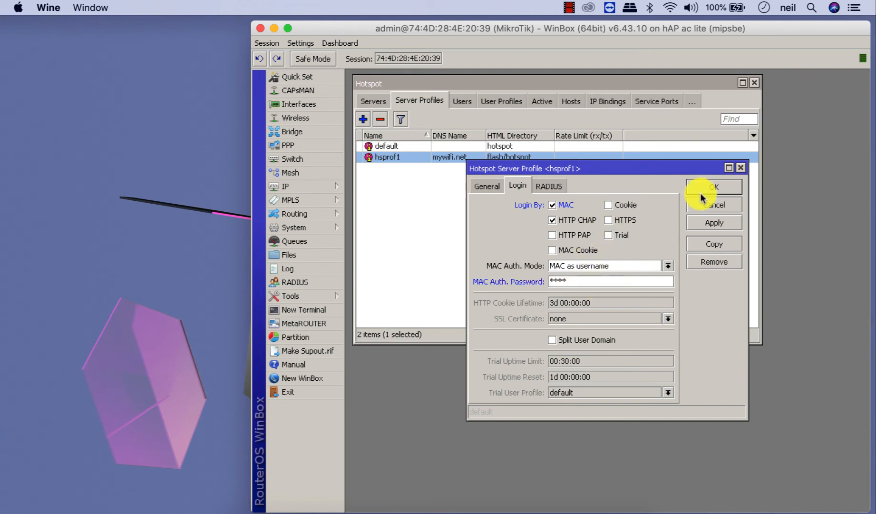
left_click(702, 191)
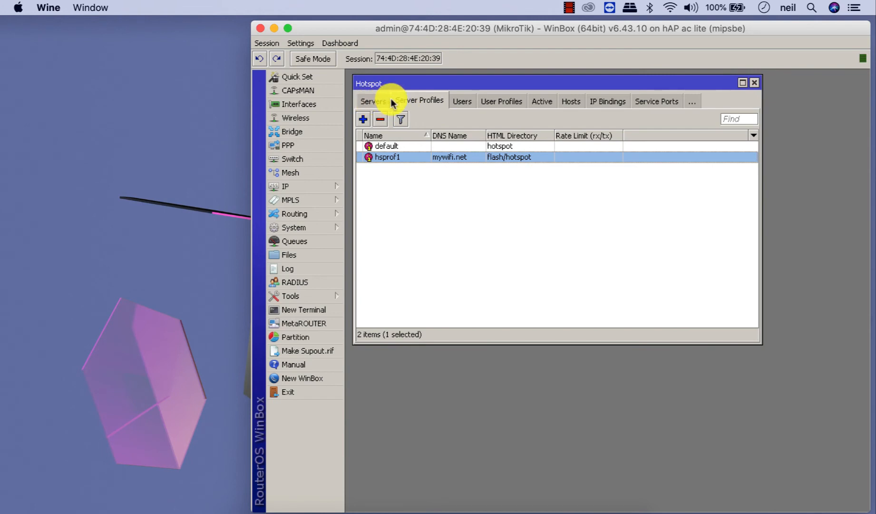
- Check the Users list, then reopen the hsprof1 server profile
left_click(462, 102)
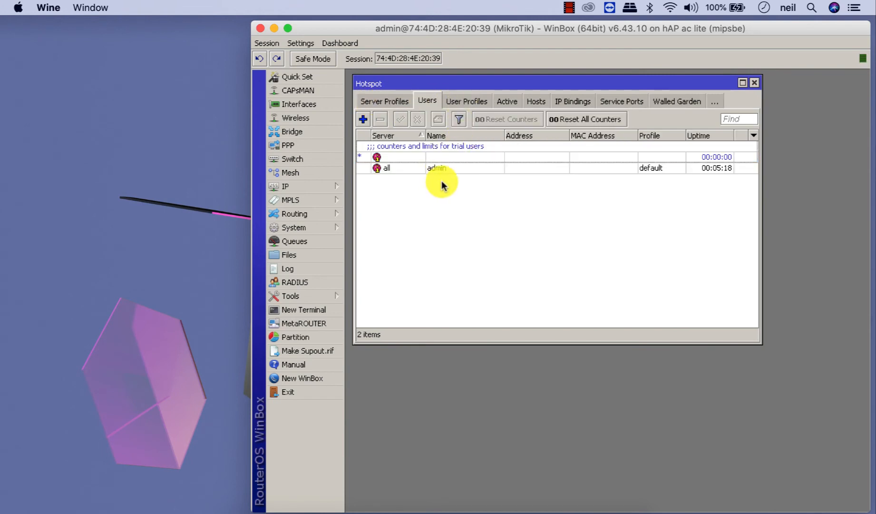
left_click(397, 103)
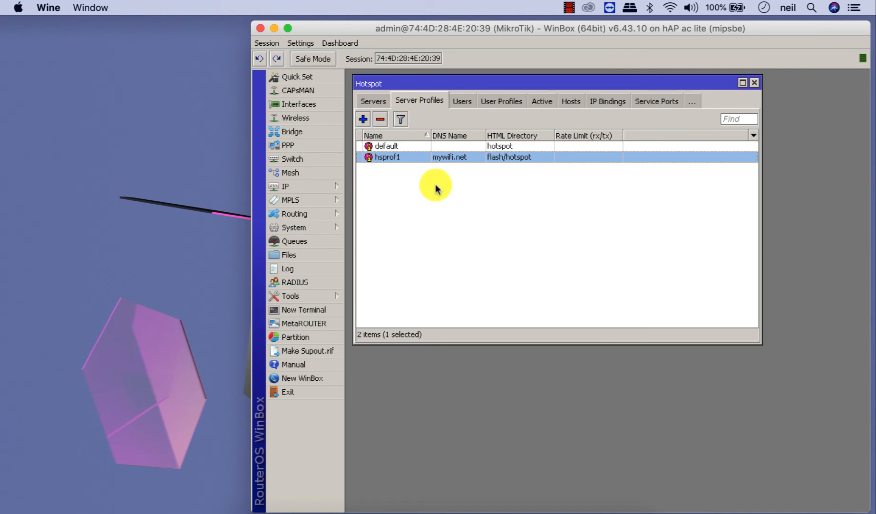
double_click(453, 158)
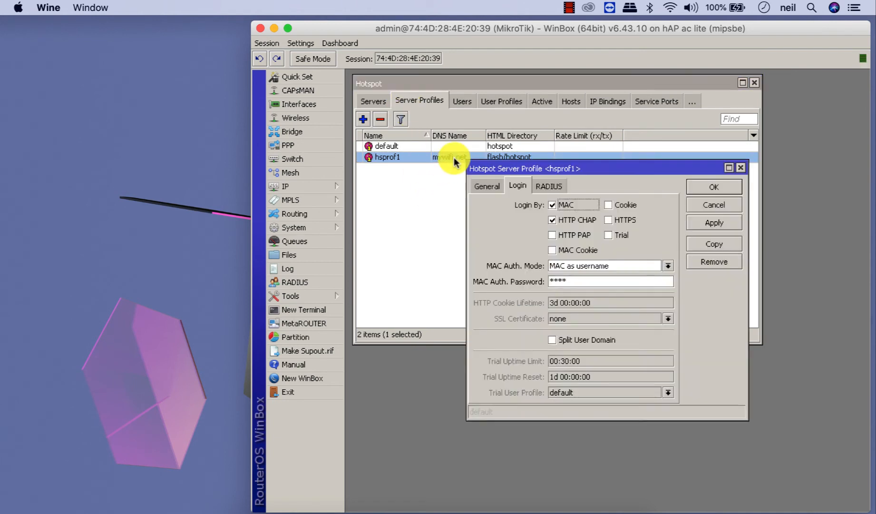
- Enable MAC login on hsprof1 using 'MAC as username and password', and save
left_click(552, 205)
left_click(668, 265)
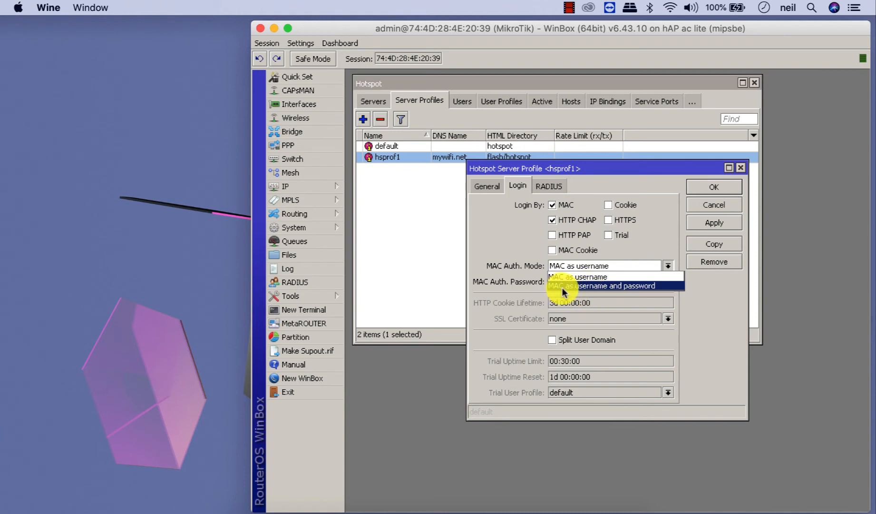
left_click(623, 285)
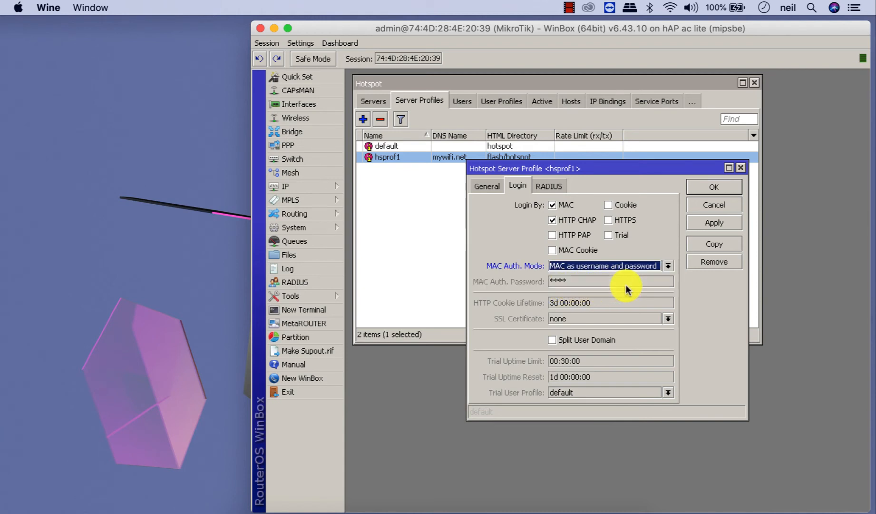
left_click(705, 187)
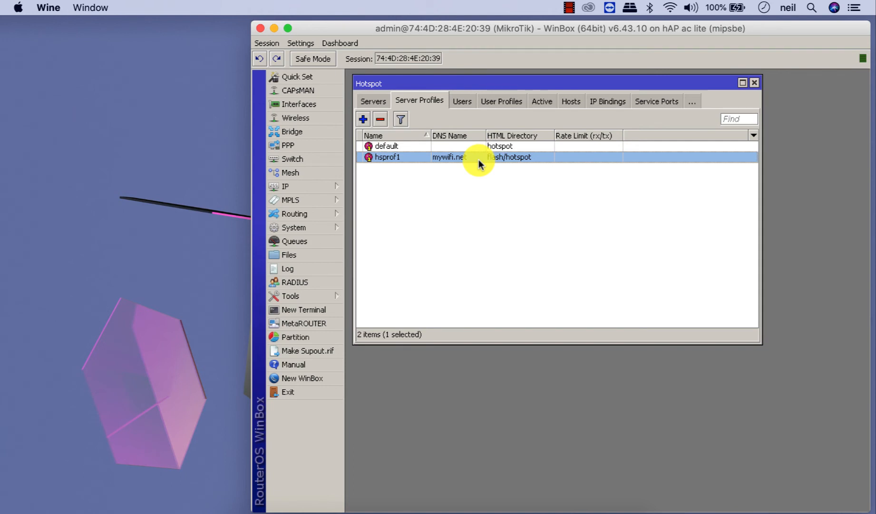
- Start a new hotspot user named user1, then discard it
left_click(462, 100)
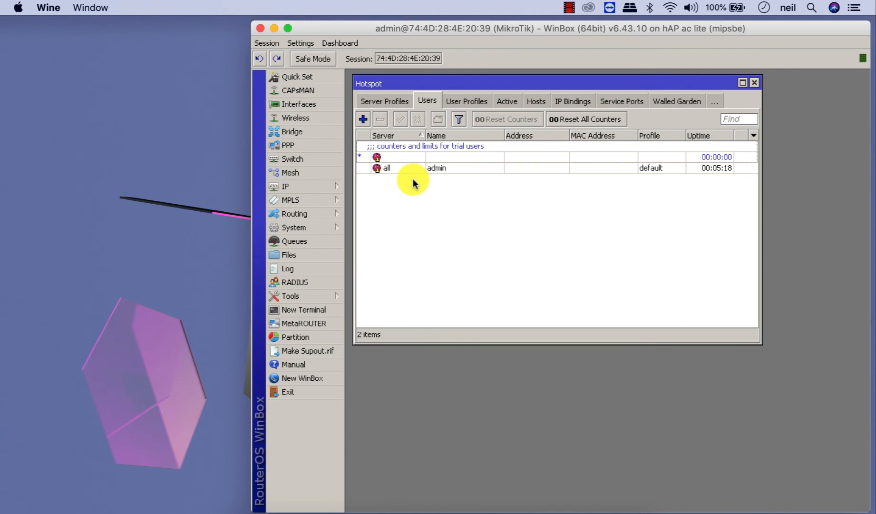
left_click(363, 119)
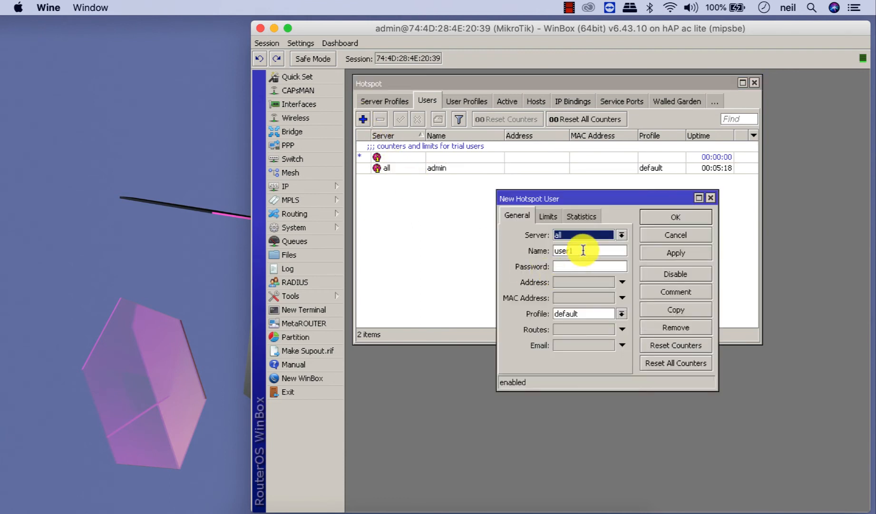
double_click(563, 251)
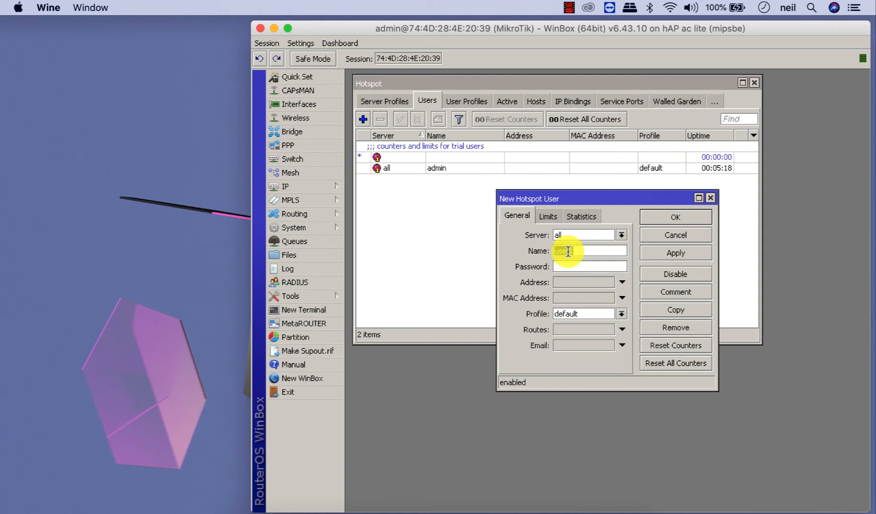
left_click(566, 265)
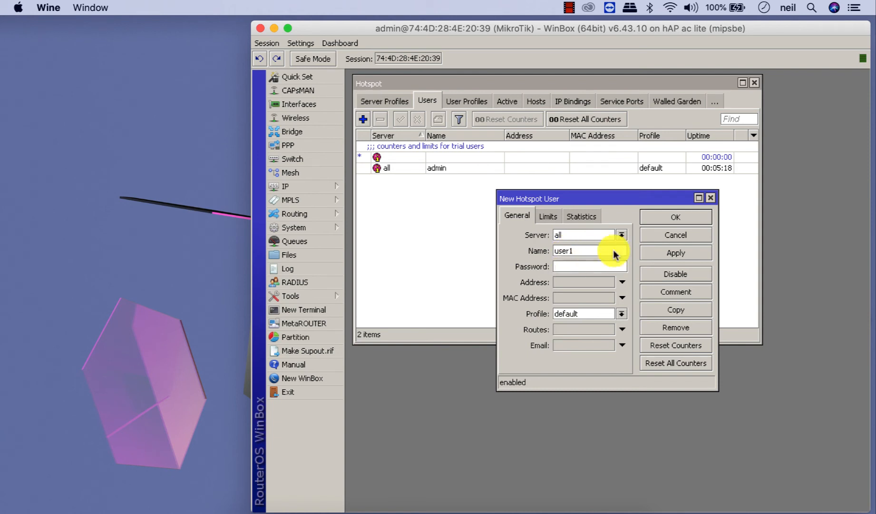
left_click(660, 228)
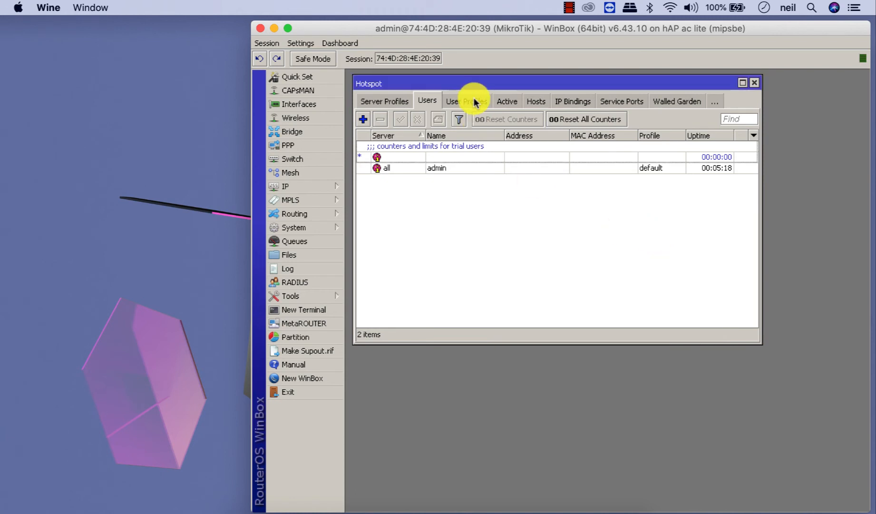
- Open the 'my hp' IP binding and bring up edit options for its MAC Address
left_click(564, 101)
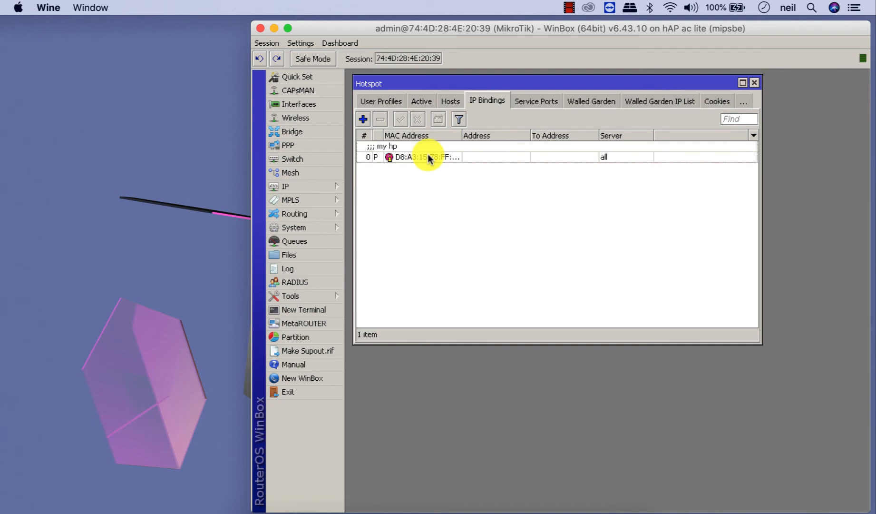
double_click(428, 155)
right_click(606, 236)
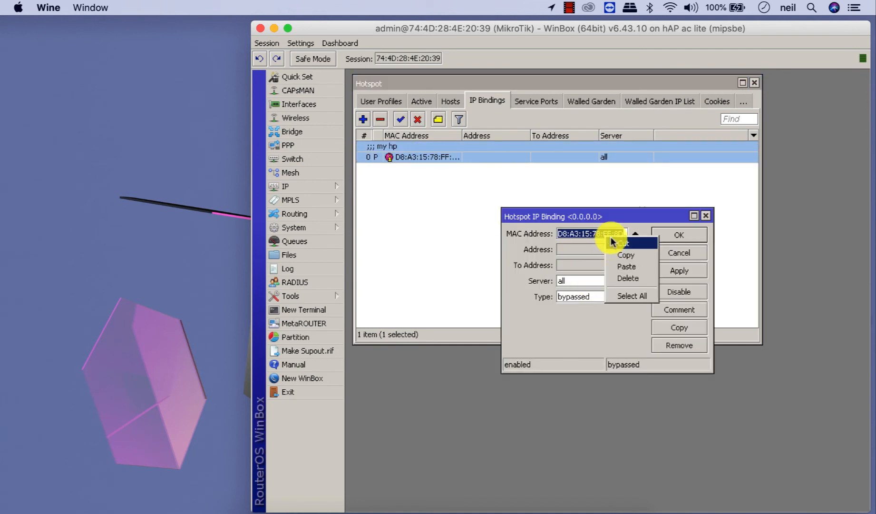
- Cut the MAC from the 'my hp' binding and copy the MAC of host 192.168.2.254
key("Delete")
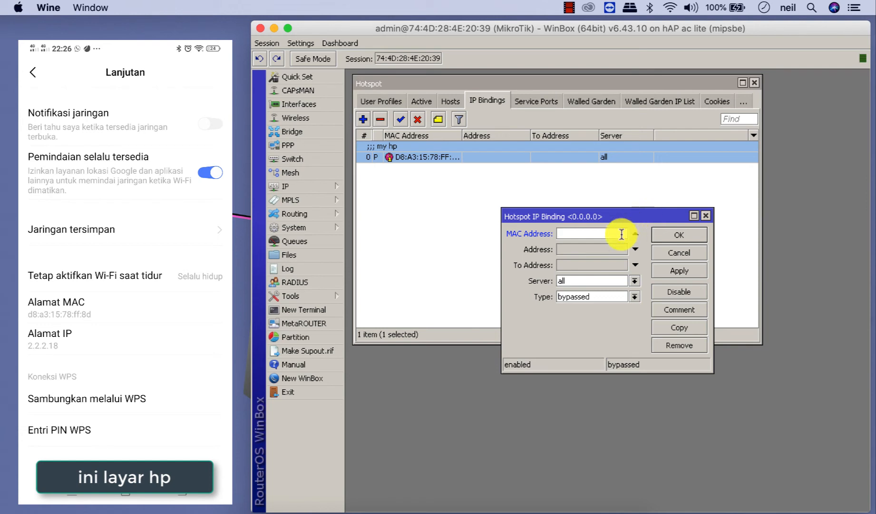
left_click(679, 239)
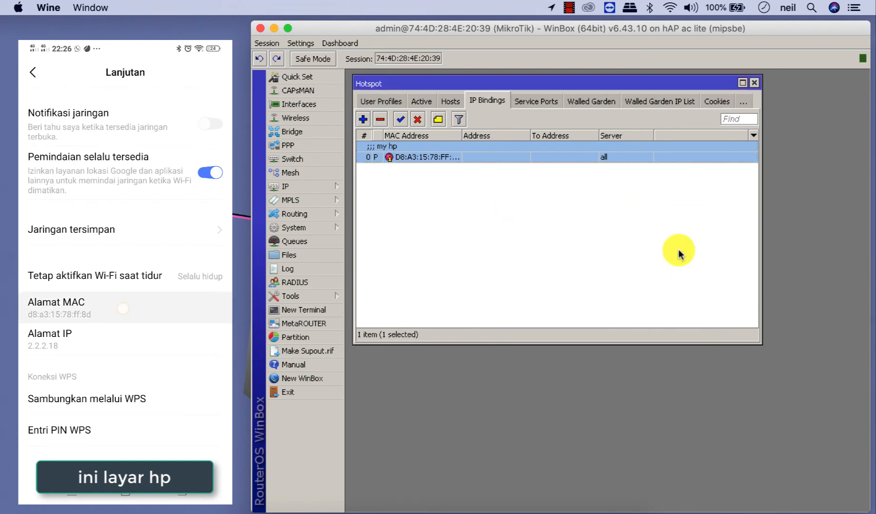
left_click(449, 100)
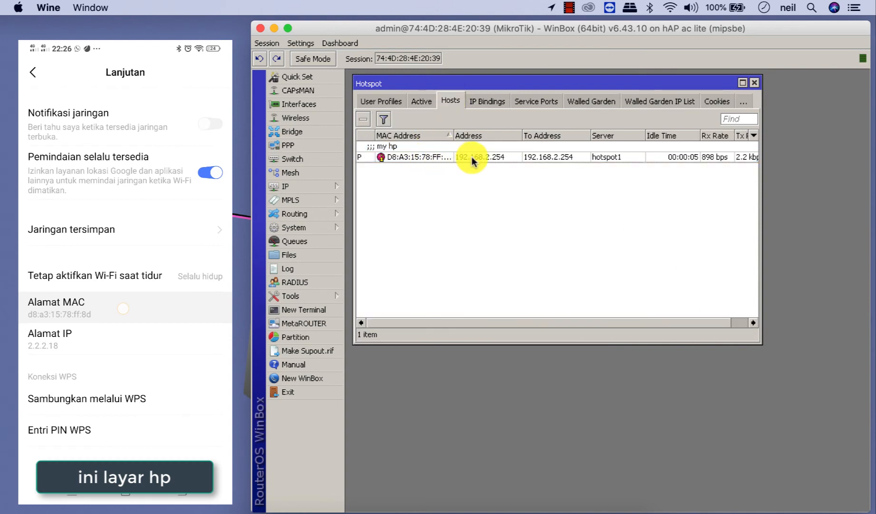
double_click(471, 157)
left_click_drag(622, 221, 525, 221)
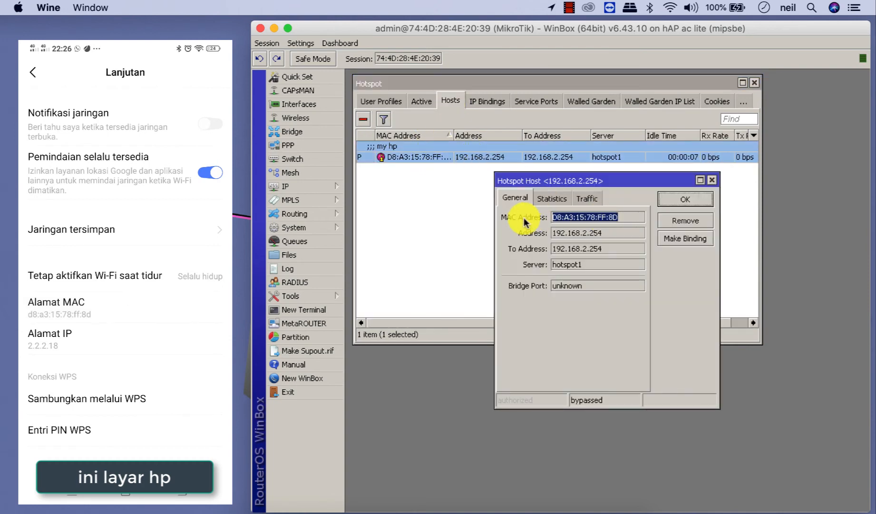
right_click(576, 218)
left_click(584, 230)
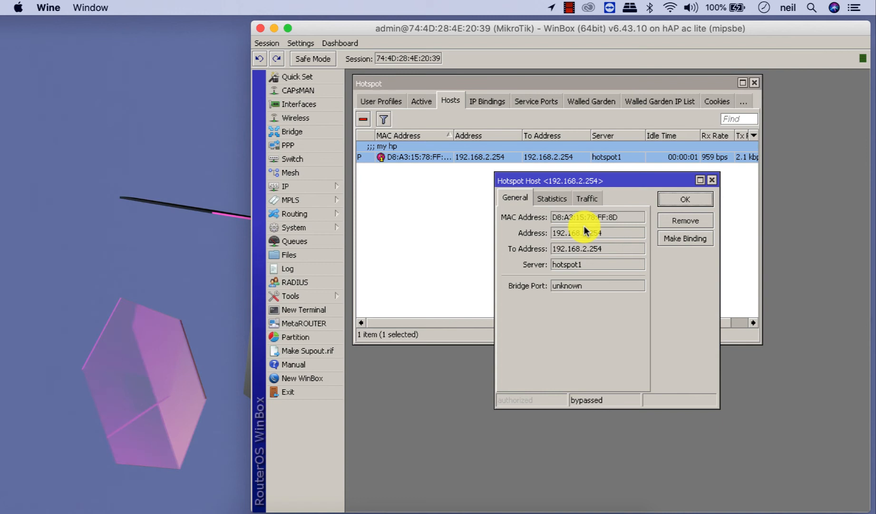
left_click(675, 198)
left_click(385, 102)
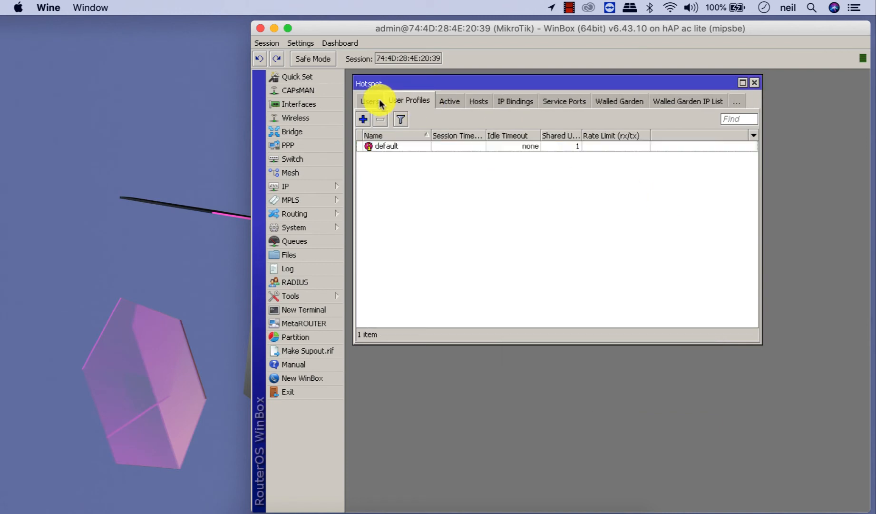
- Add a hotspot user with the phone's MAC address pasted as both name and password
left_click(378, 101)
left_click(364, 120)
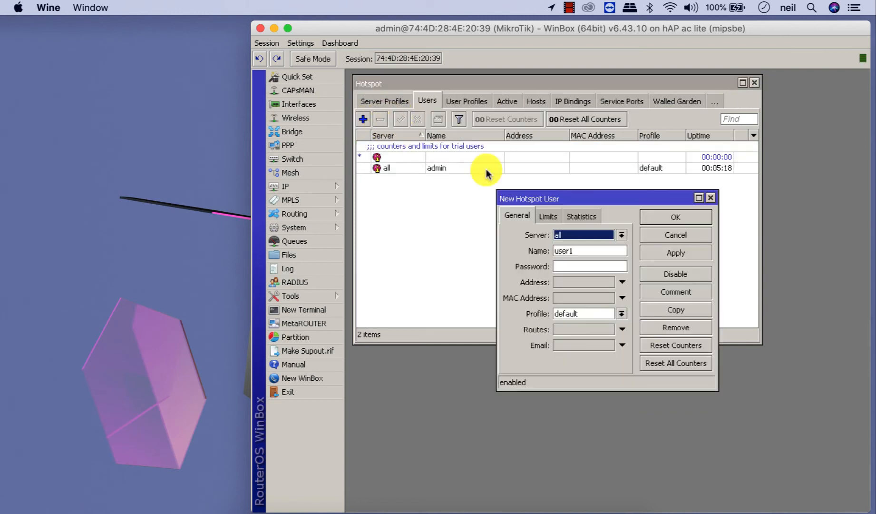
left_click_drag(581, 247, 512, 250)
right_click(563, 250)
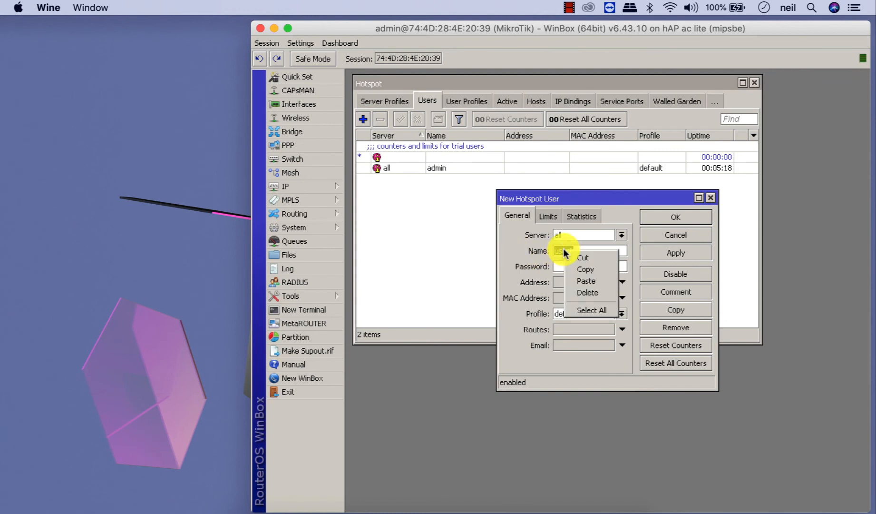
left_click(588, 283)
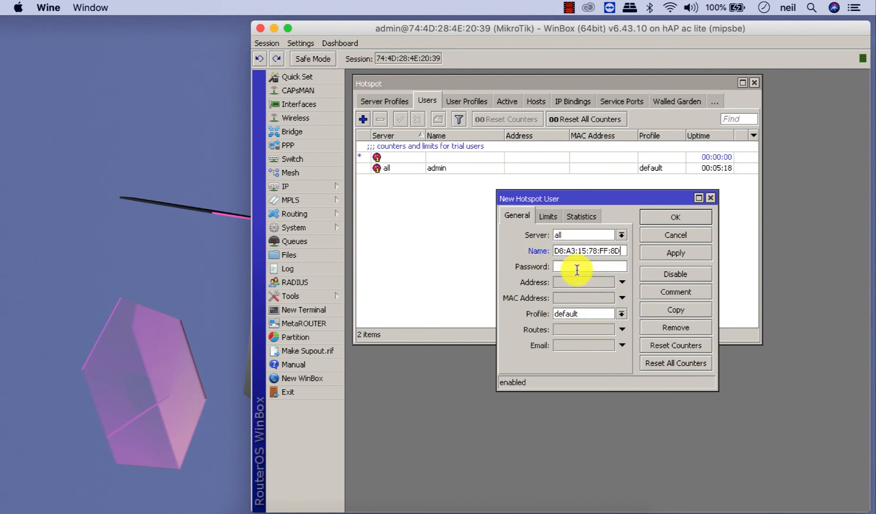
right_click(576, 267)
left_click(593, 300)
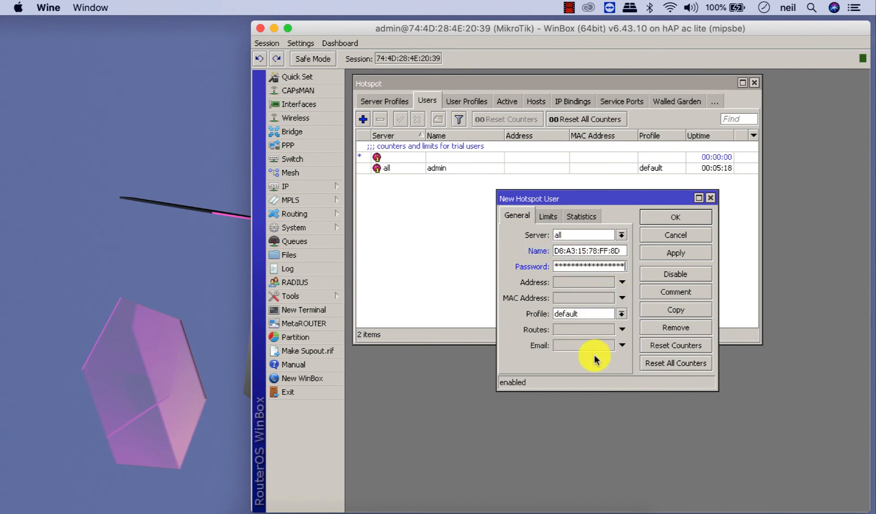
left_click(684, 219)
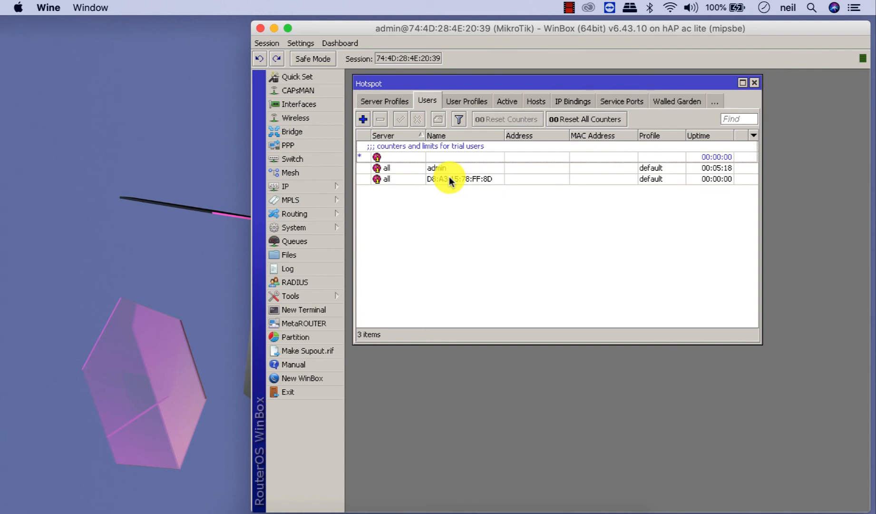
left_click(578, 101)
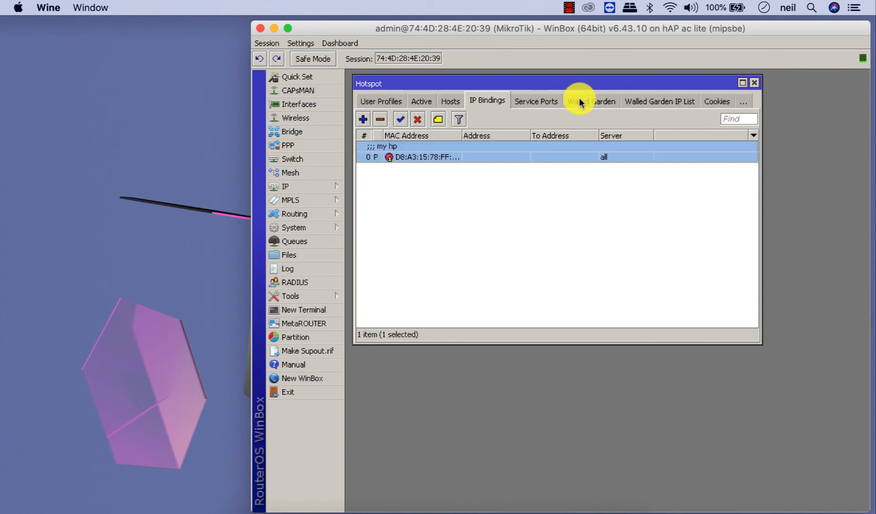
- Disable the 'my hp' IP binding and check the phone's session at 192.168.2.254 in Active
left_click(417, 119)
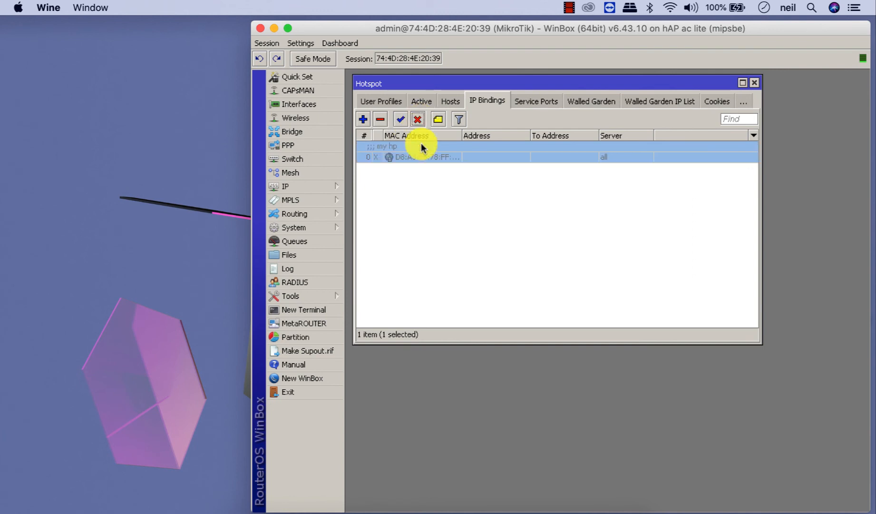
left_click(427, 190)
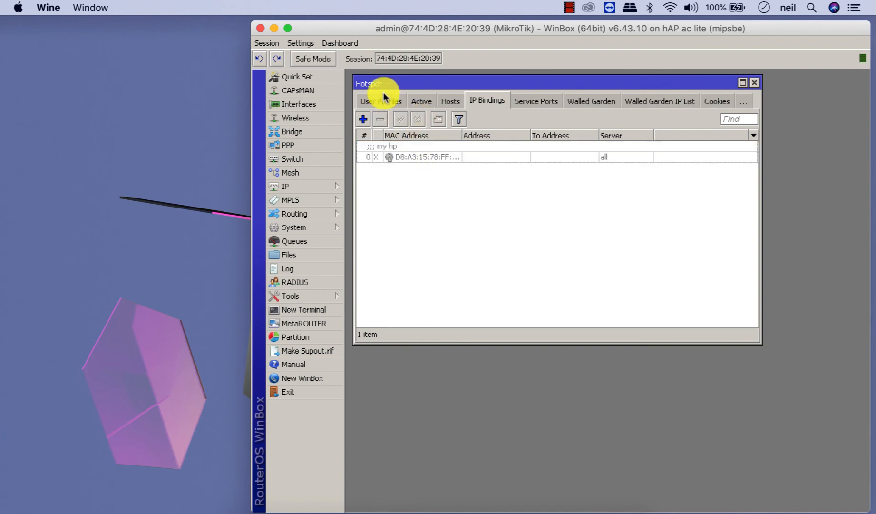
left_click(419, 100)
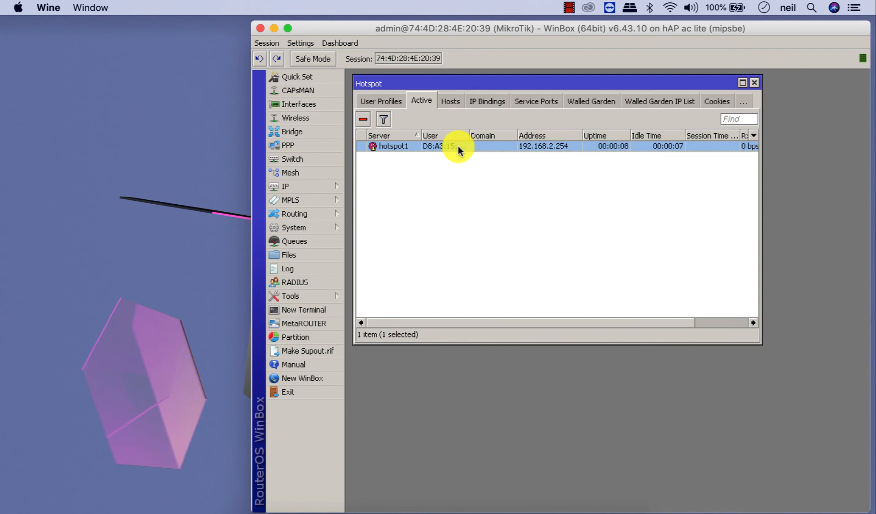
left_click(390, 102)
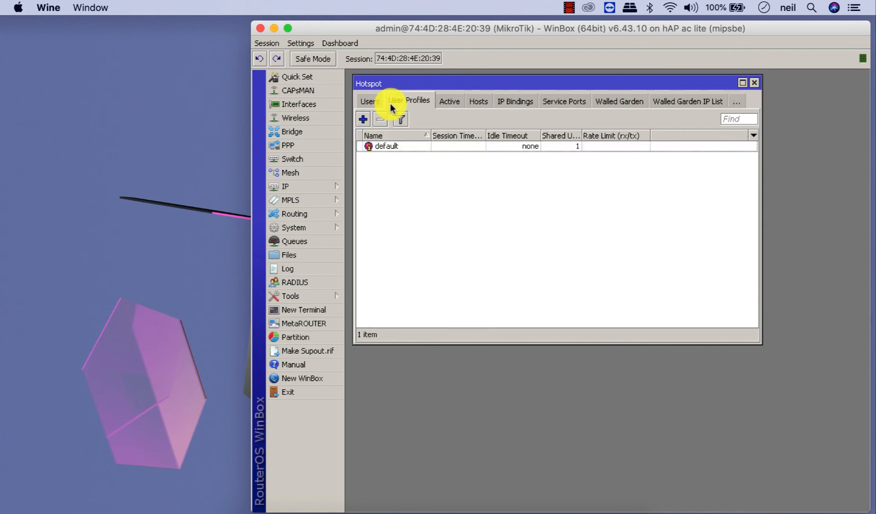
left_click(371, 101)
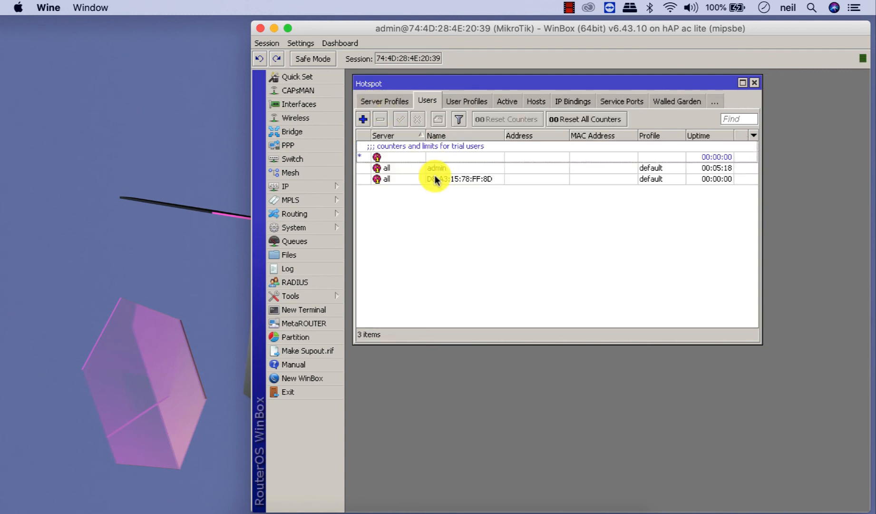
double_click(434, 179)
left_click(656, 292)
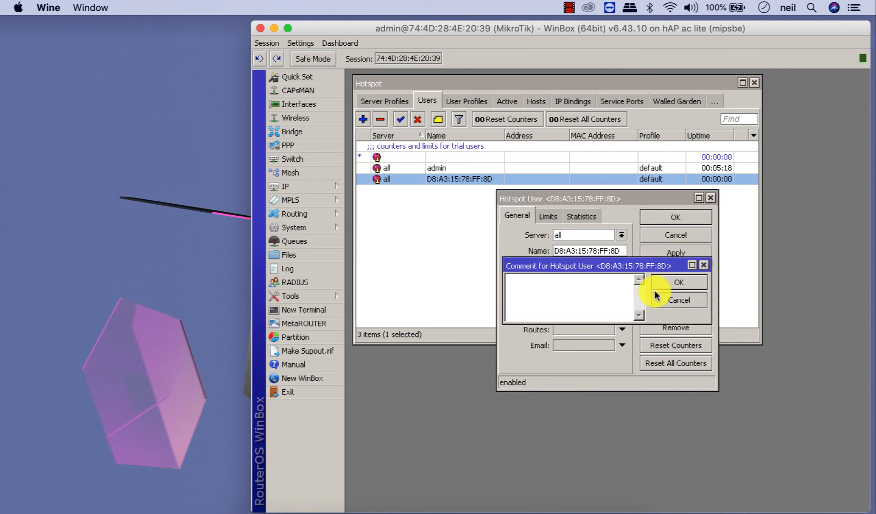
type("hpku")
left_click(663, 285)
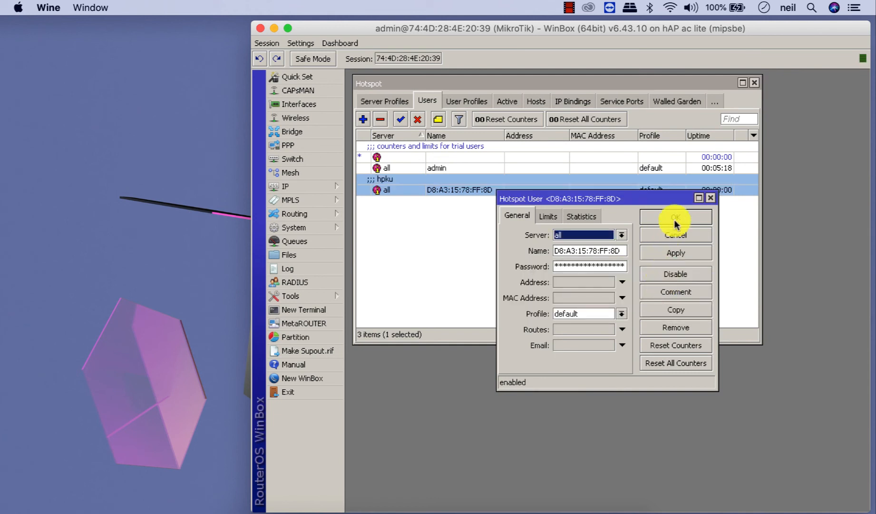
left_click(676, 218)
left_click(507, 102)
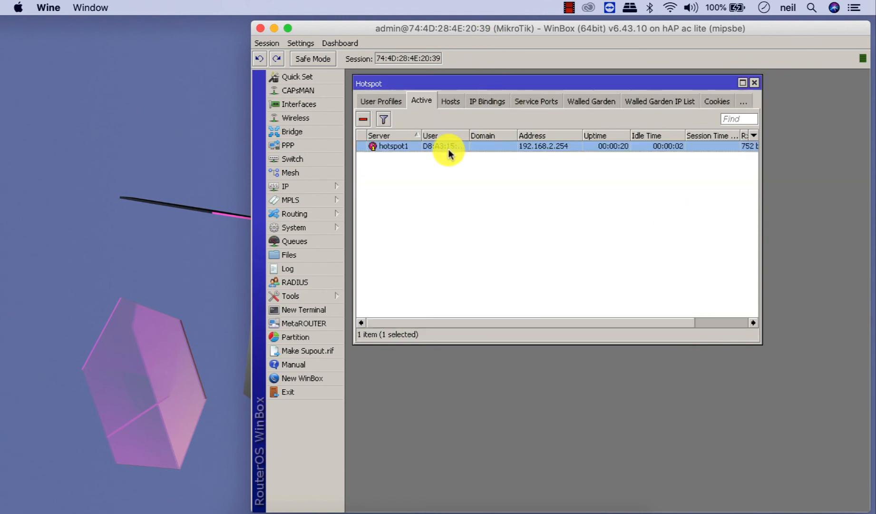
left_click(362, 119)
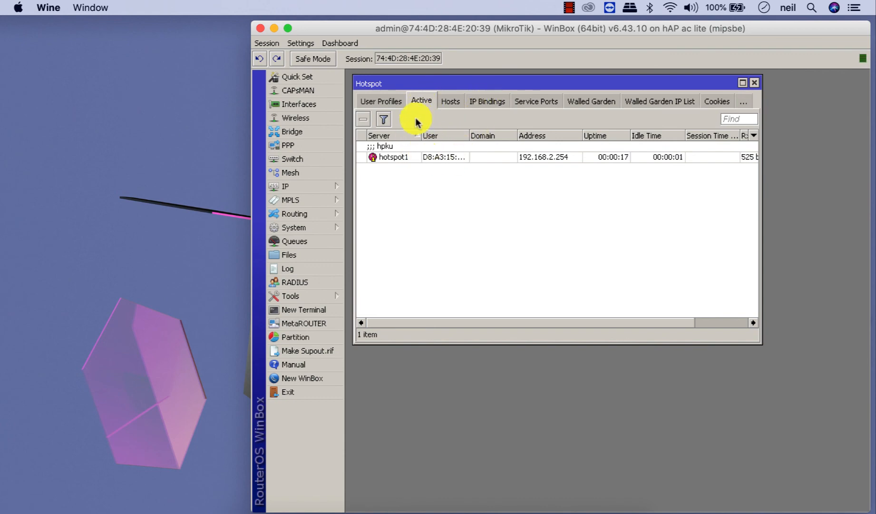
- Review the hotspot users, server profiles, IP bindings and the phone's active session
left_click(381, 108)
left_click(372, 103)
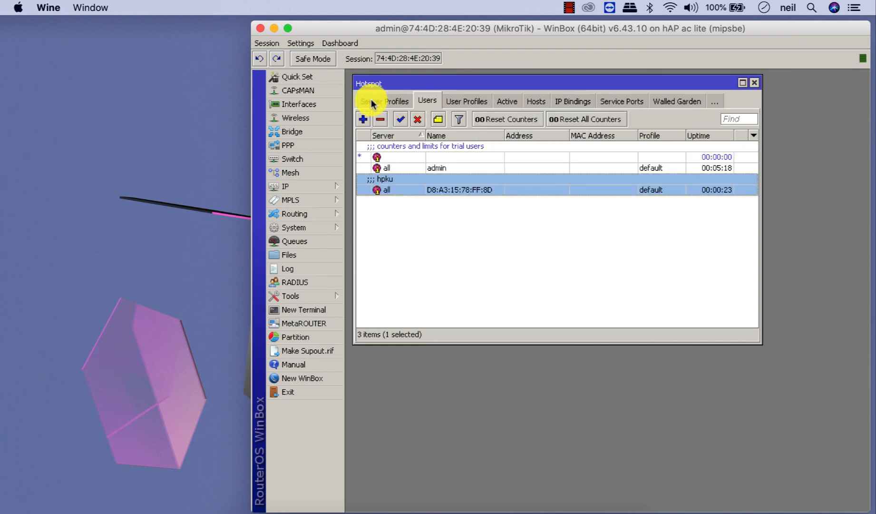
left_click(372, 103)
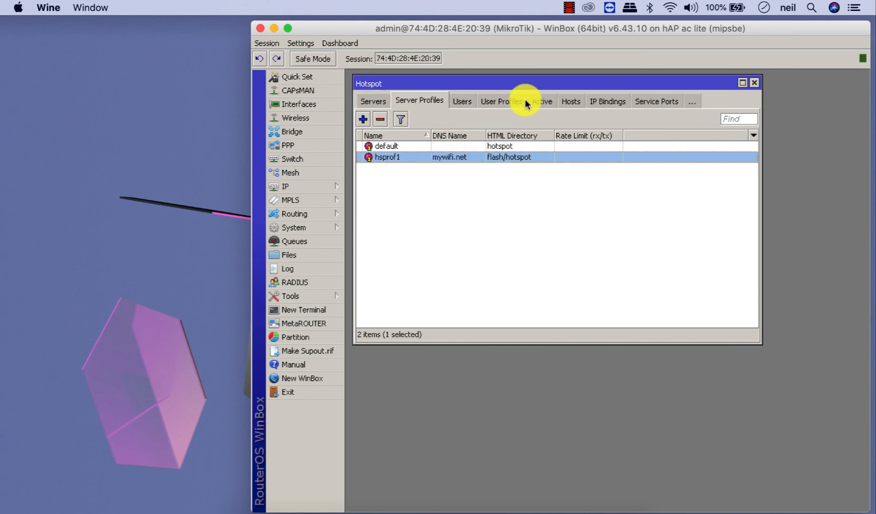
left_click(543, 104)
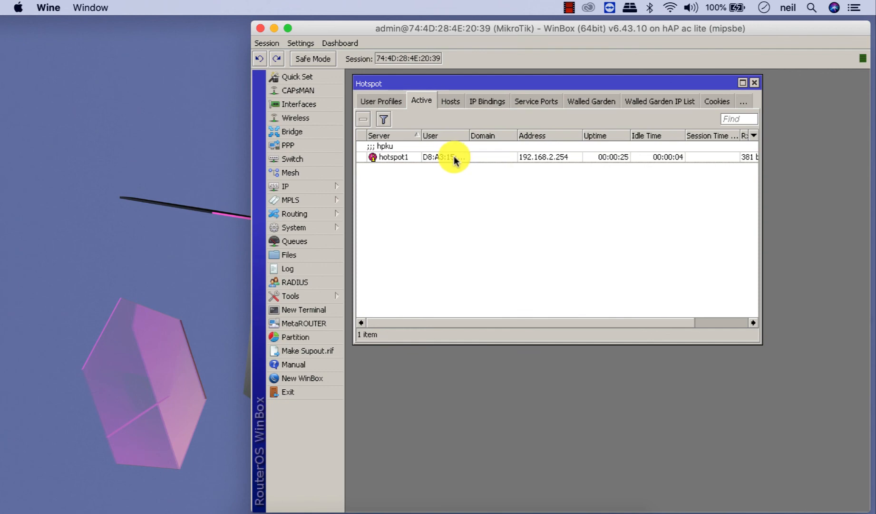
left_click(454, 158)
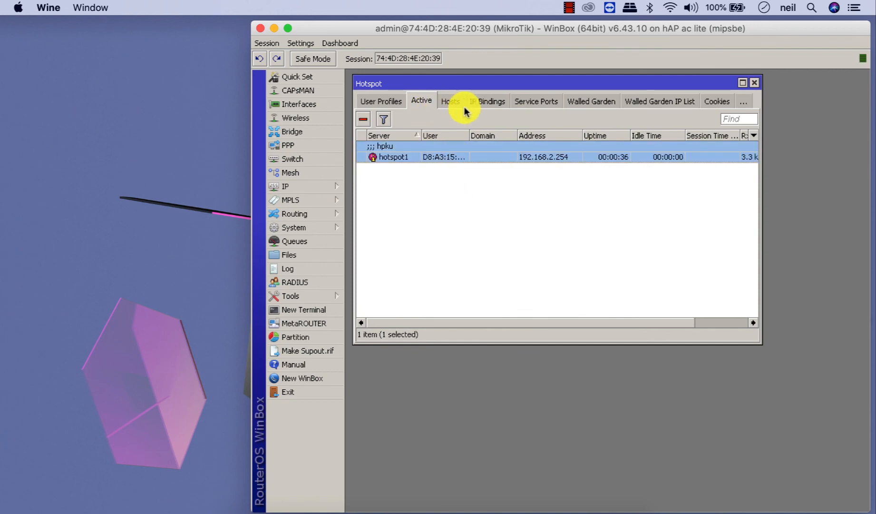
left_click(480, 102)
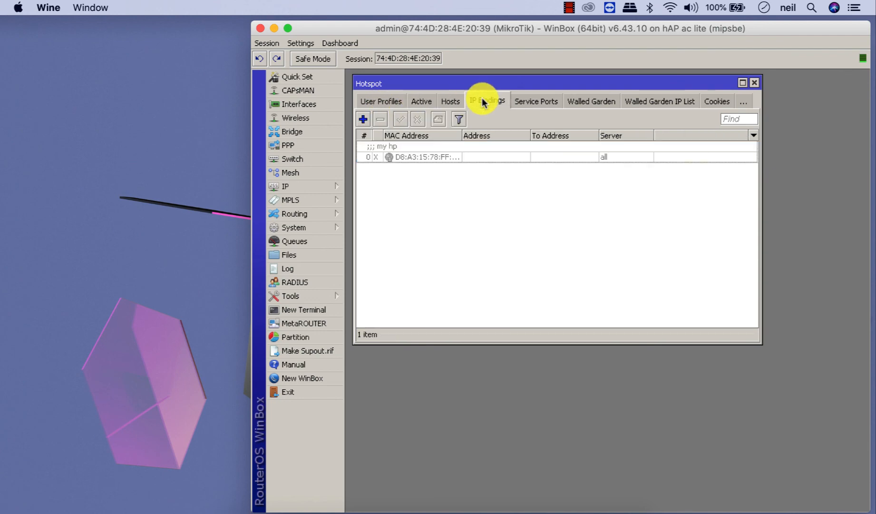
left_click(376, 101)
left_click(376, 101)
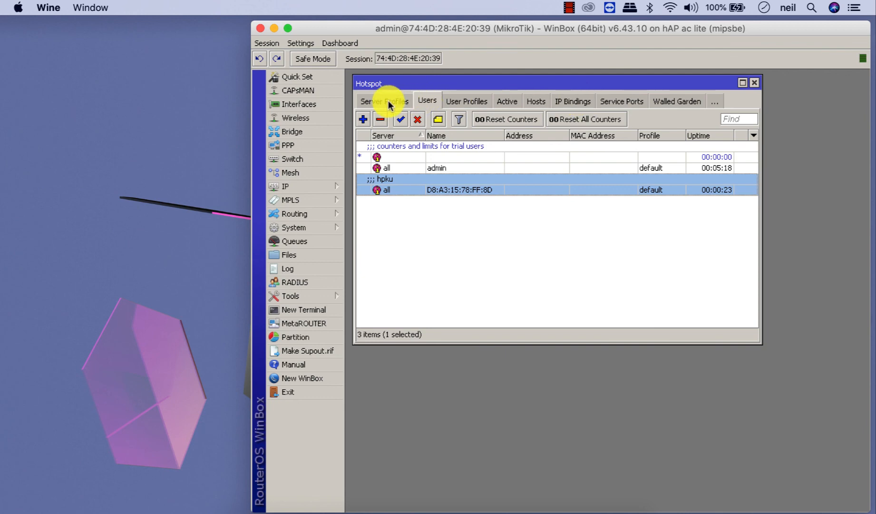
left_click(508, 102)
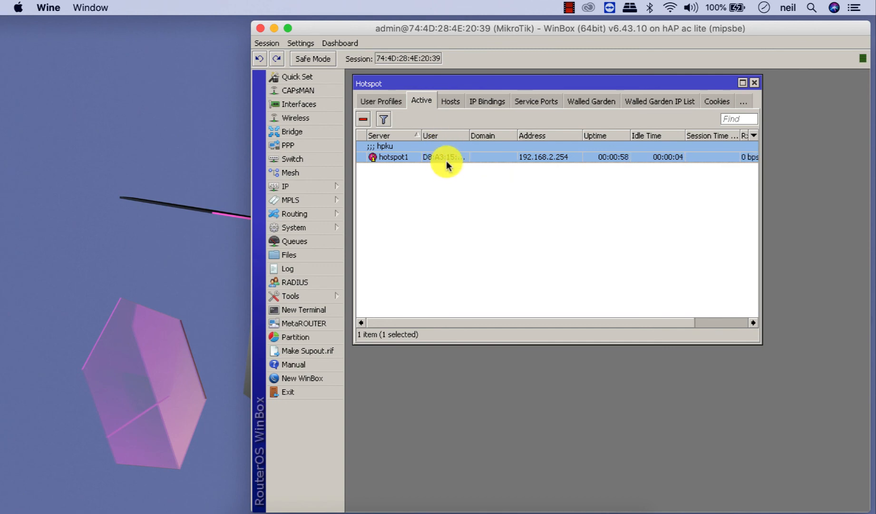
left_click(489, 176)
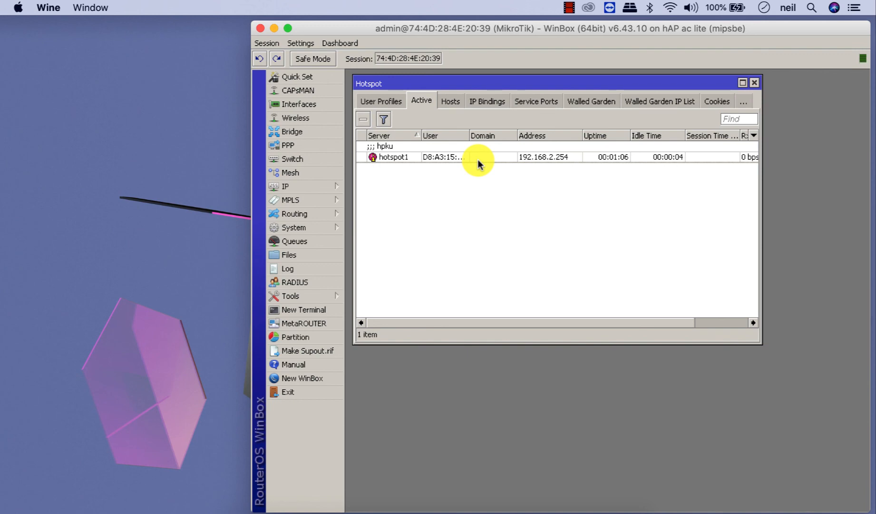
- Recheck users and server profiles, then select the 'default' hotspot user profile
left_click(383, 101)
left_click(376, 101)
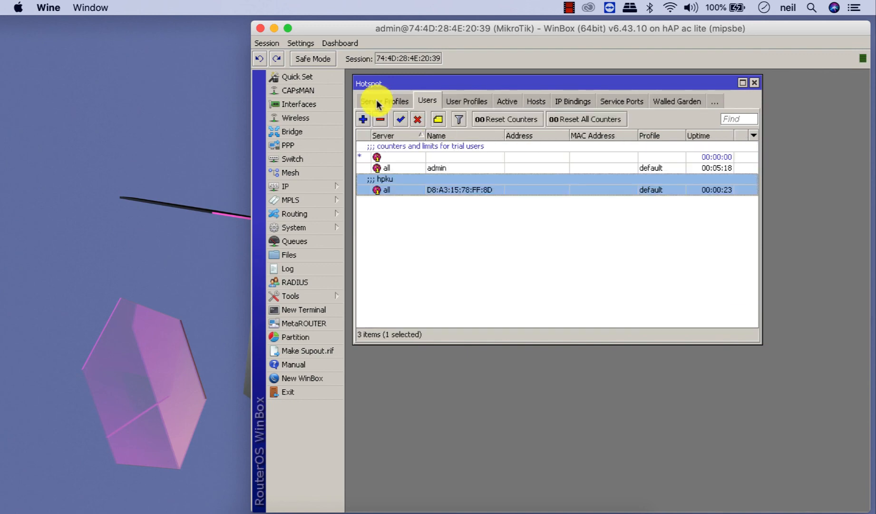
left_click(376, 101)
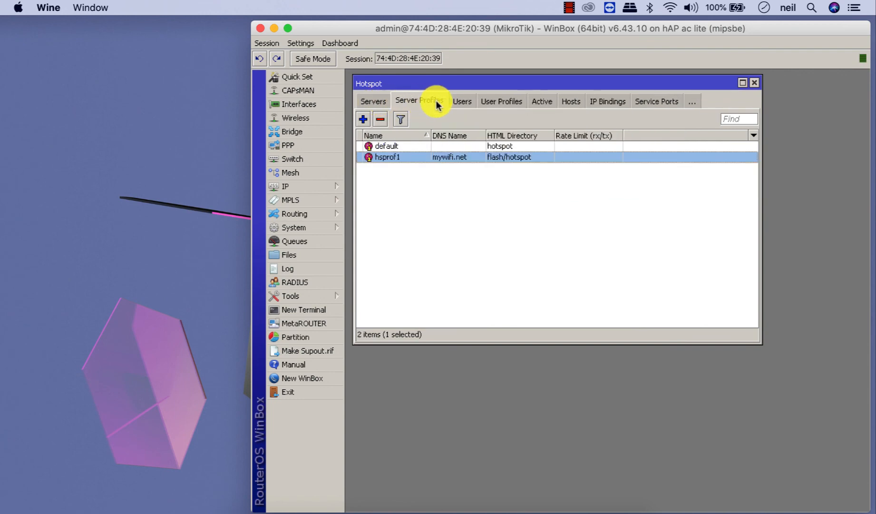
left_click(454, 102)
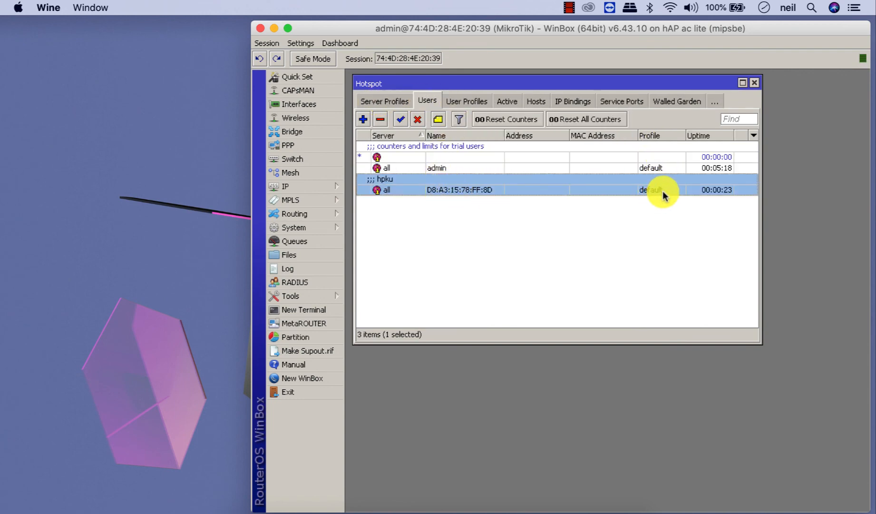
left_click(611, 220)
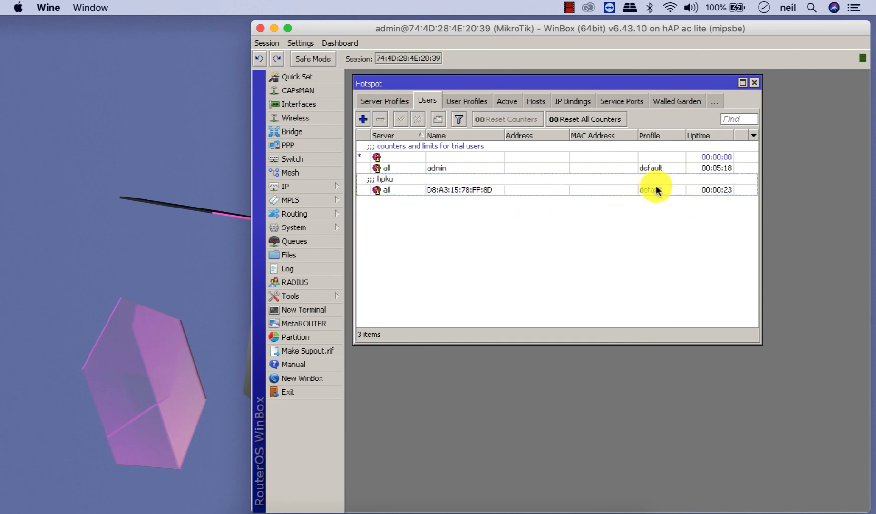
left_click(468, 104)
left_click(399, 144)
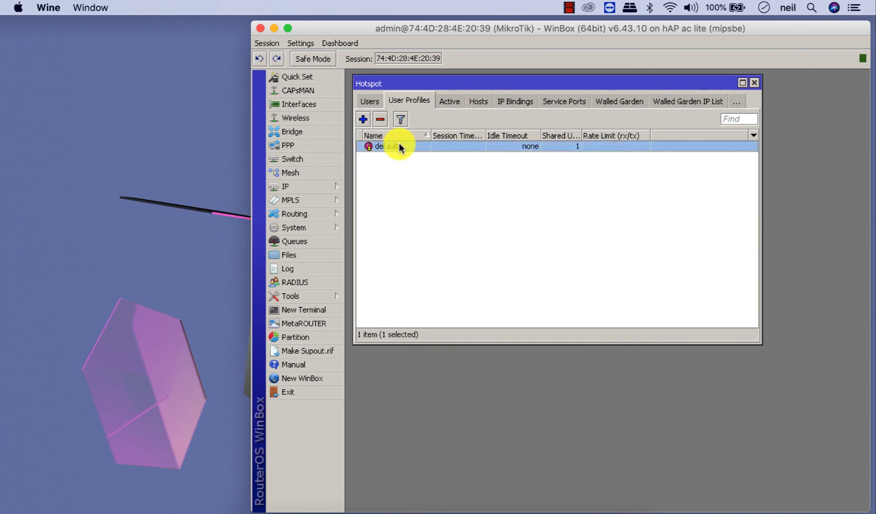
- Set the default user profile's rate limit (rx/tx) to 512k/512k and save it
double_click(399, 144)
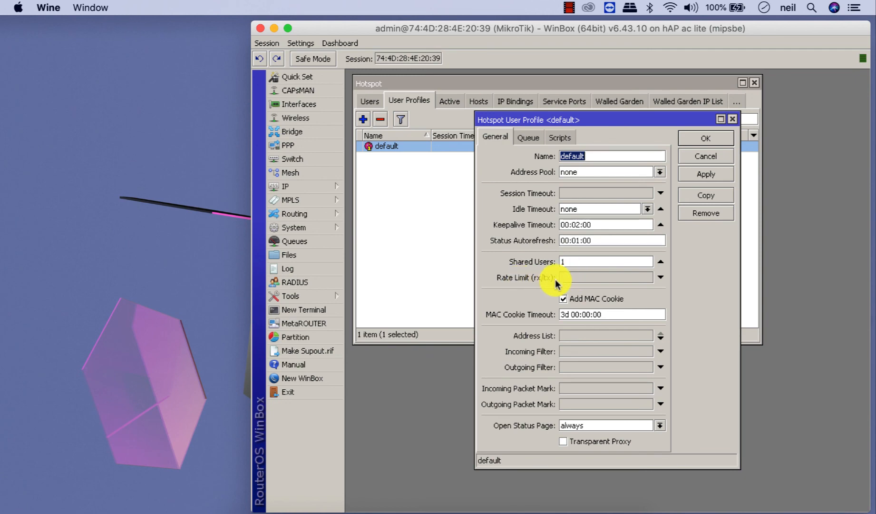
left_click(576, 279)
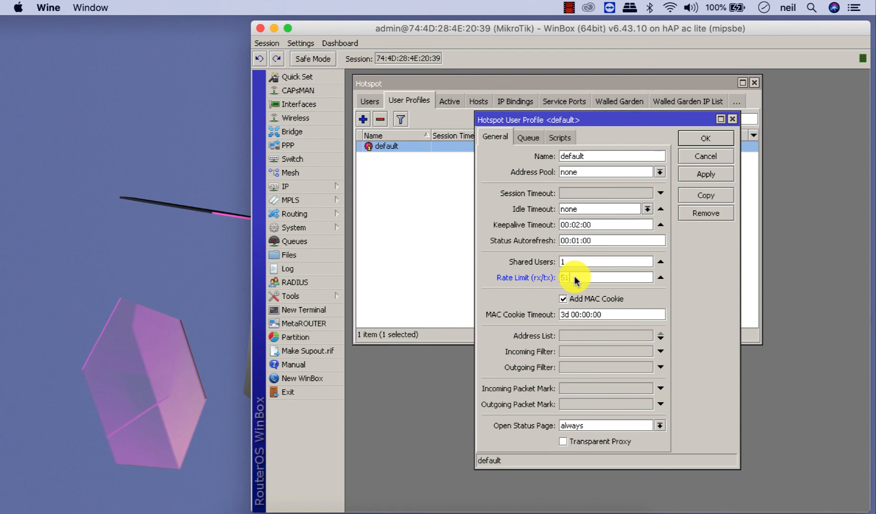
type("512k/512k")
left_click(692, 141)
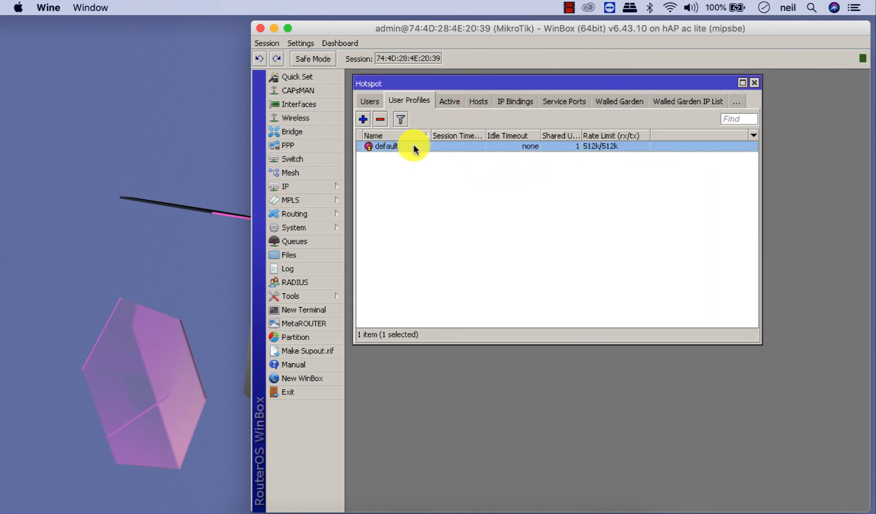
- Confirm the phone's hpku user uses the default profile, then return to User Profiles
left_click(376, 102)
left_click(446, 190)
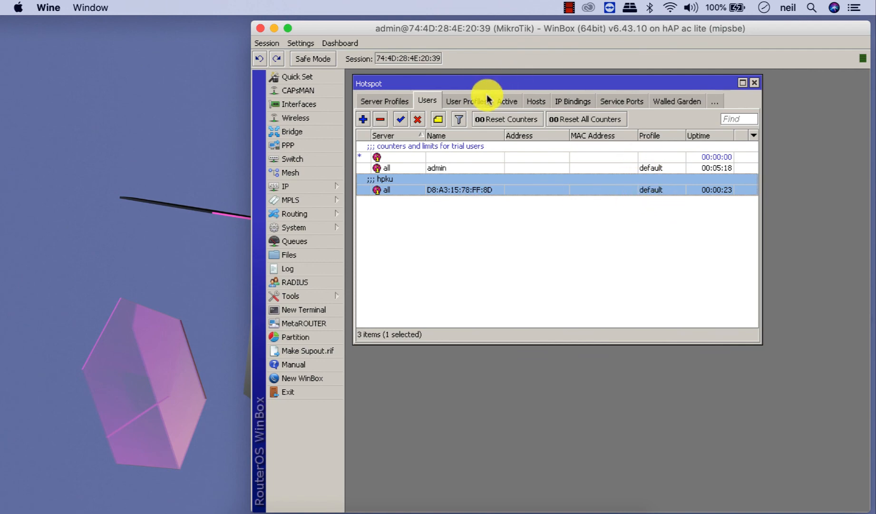
left_click(474, 103)
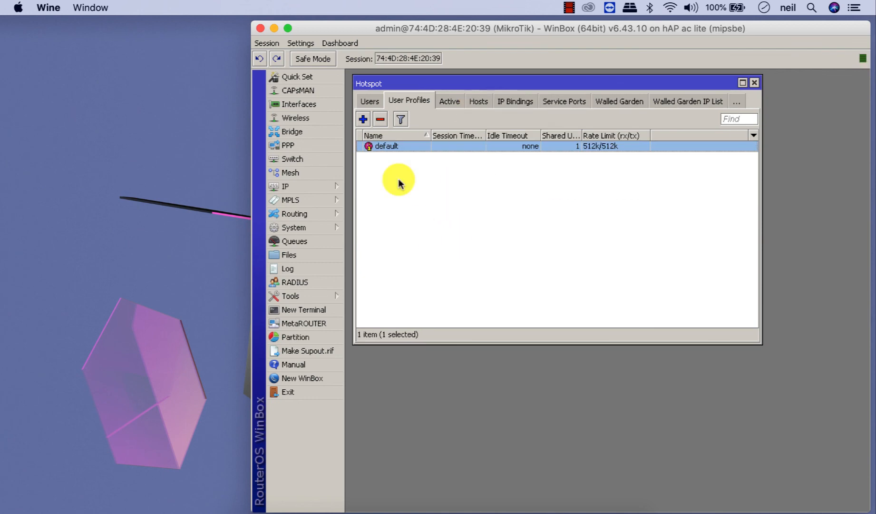